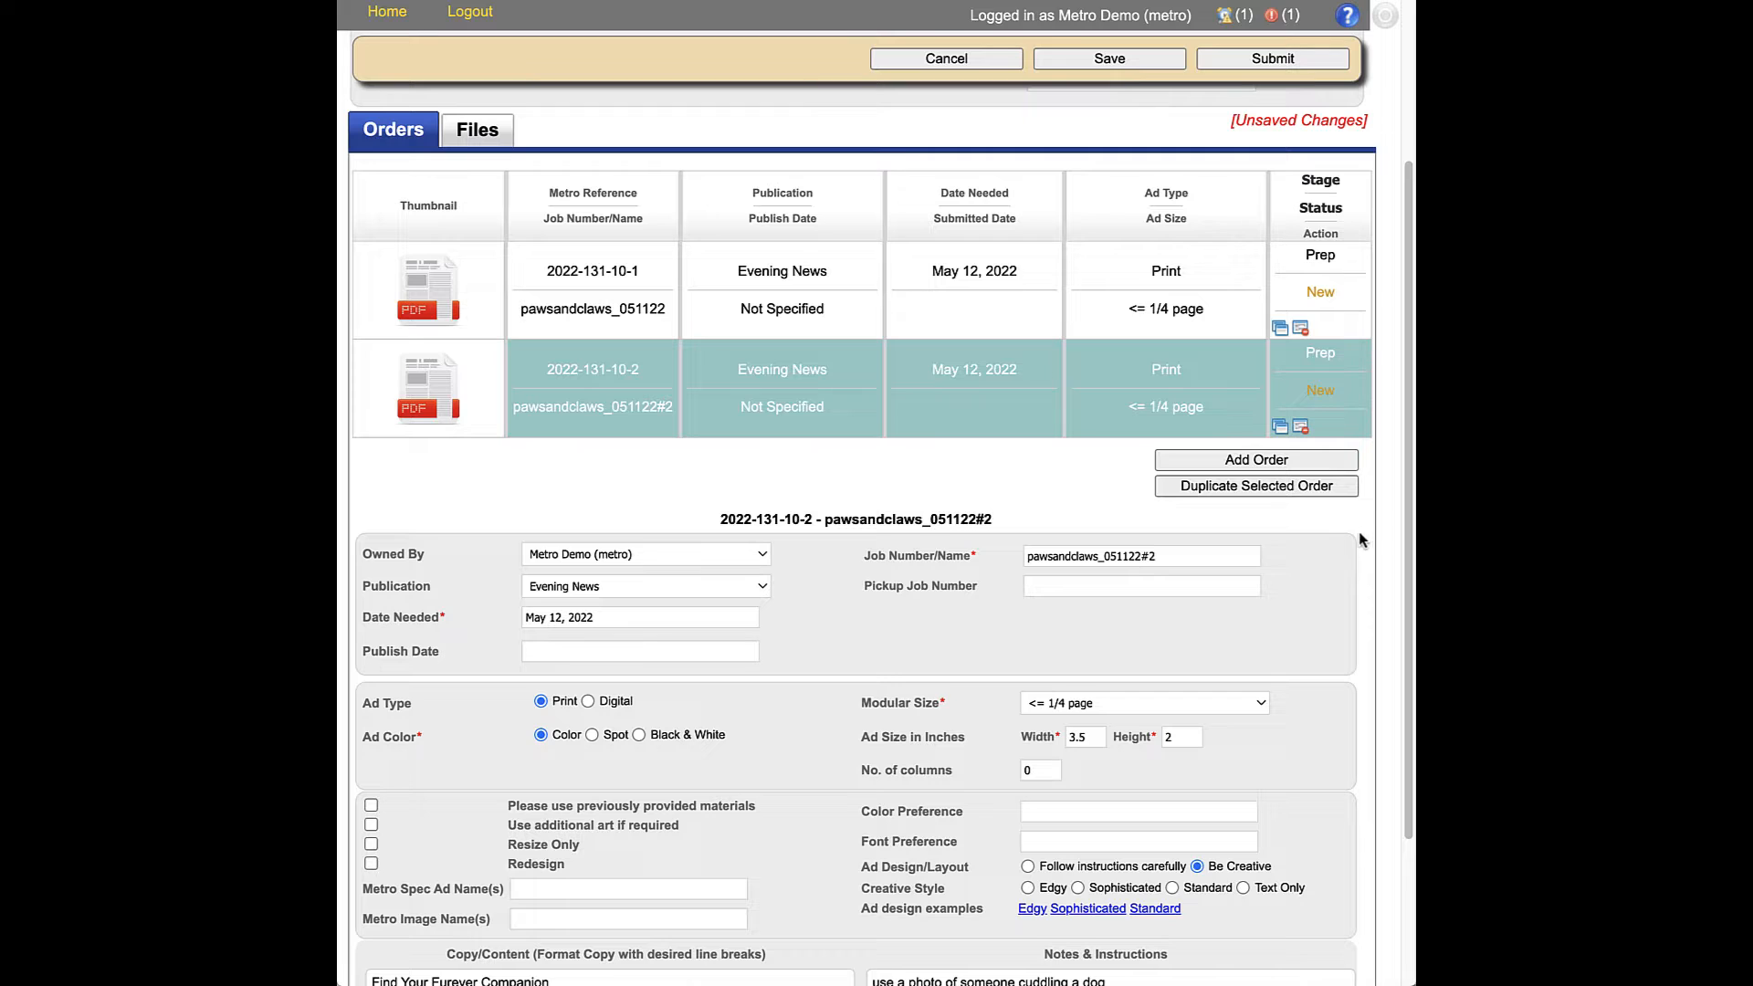
Step: Review the details, copy and instructions of the duplicated order and the original Paws & Claws order
left_click(1151, 556)
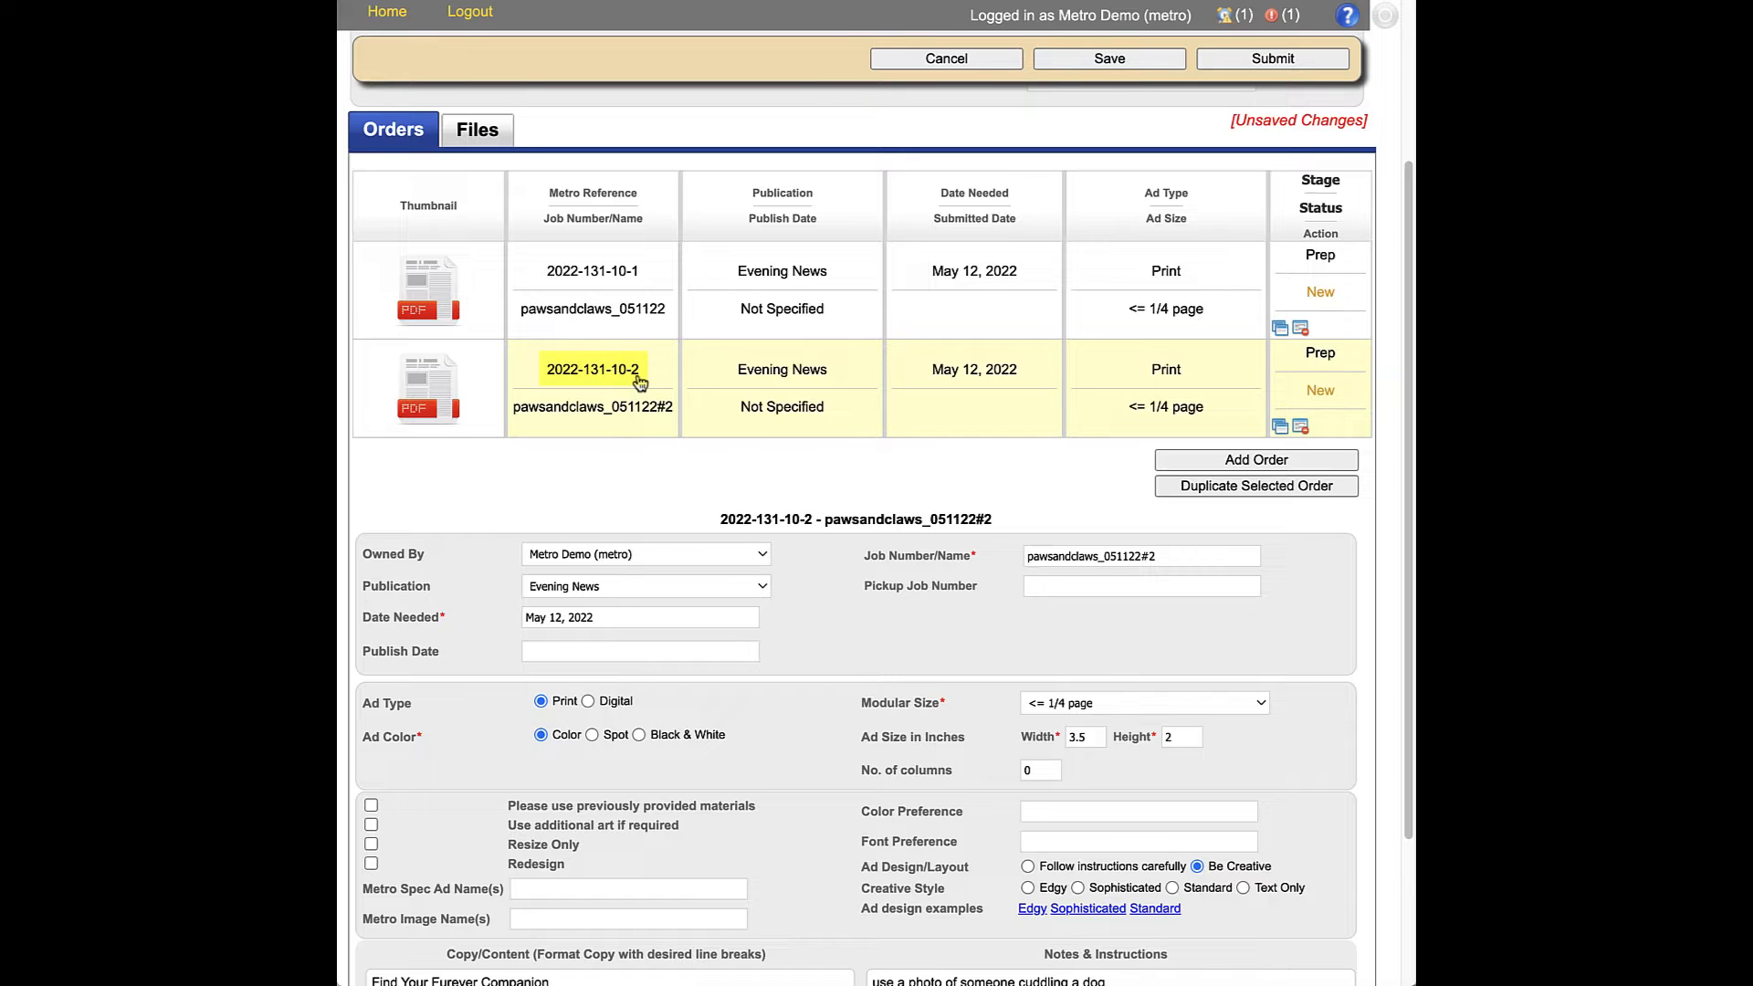
left_click(656, 434)
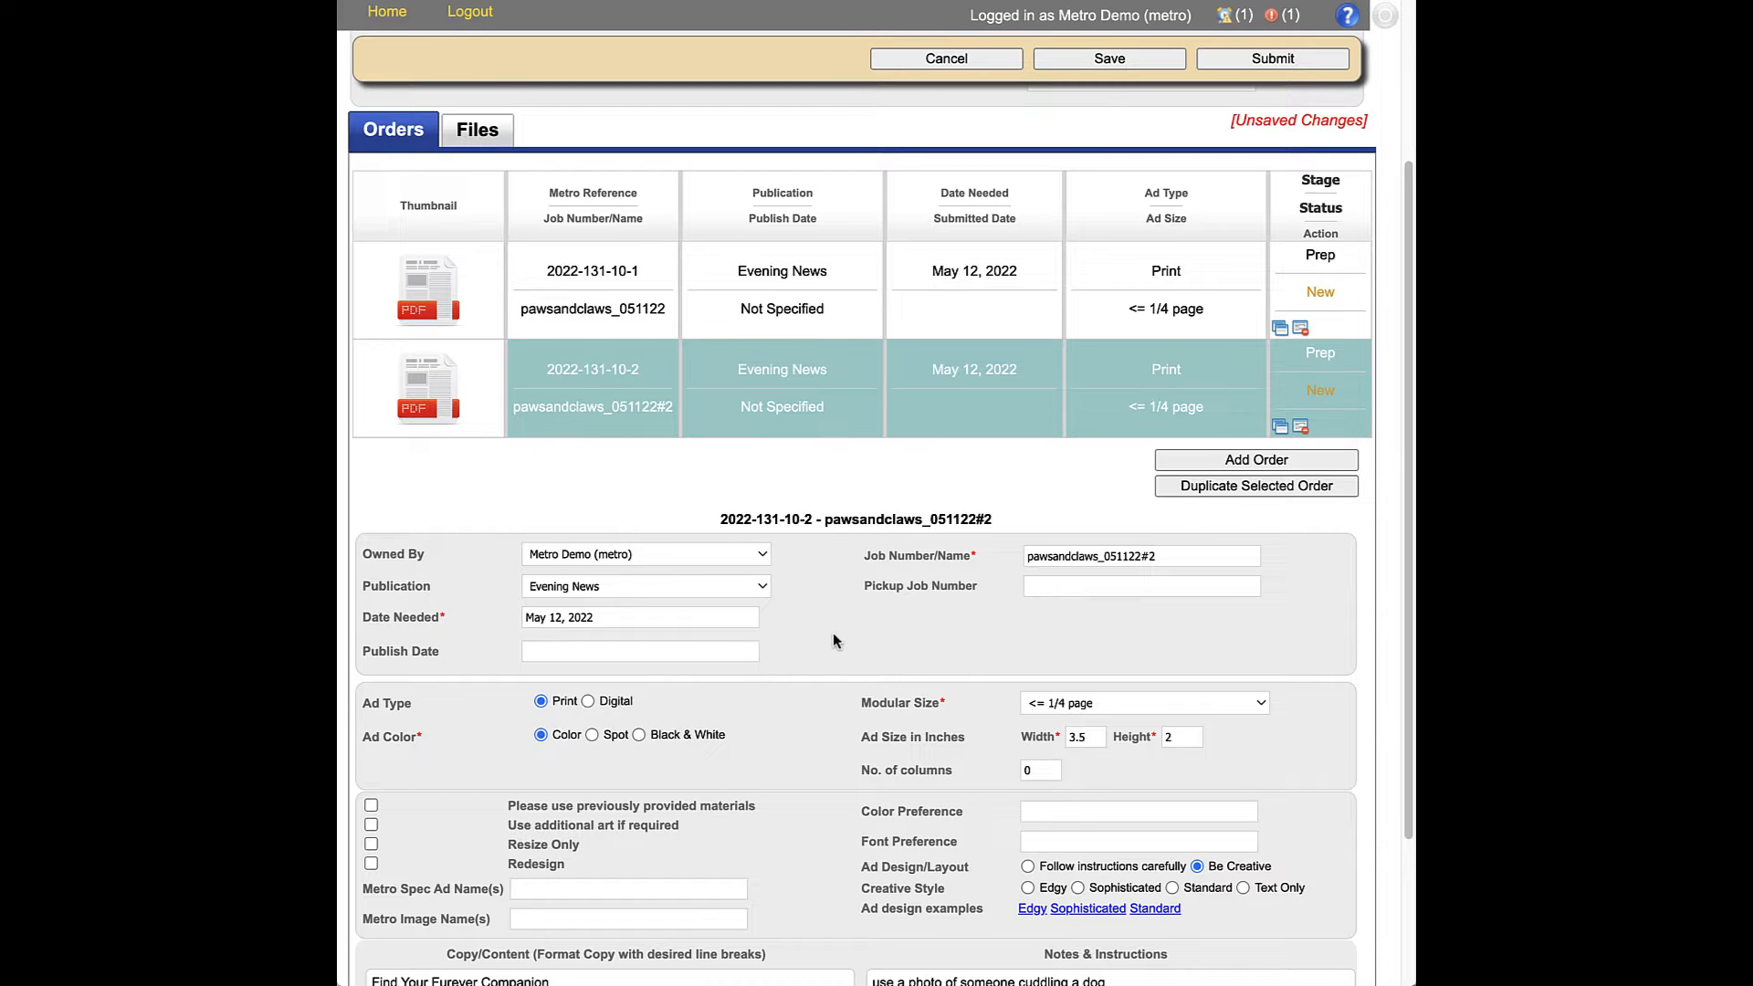
scroll(835, 635, "down", 1)
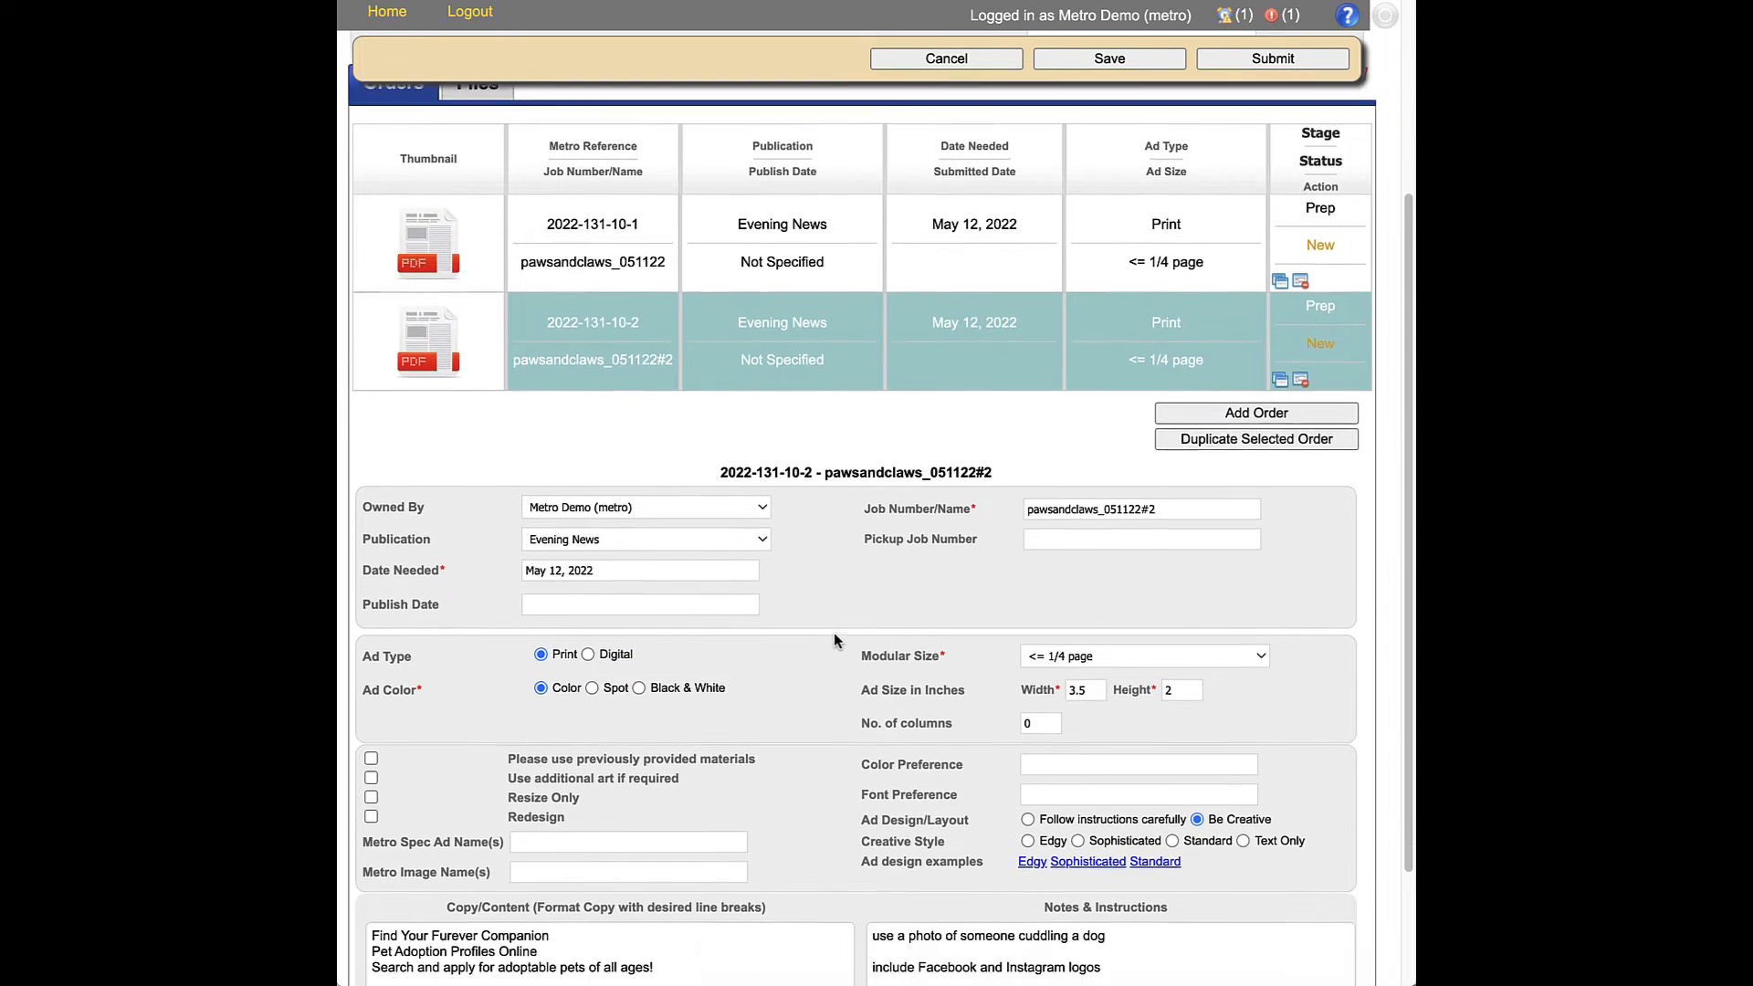
left_click(632, 282)
scroll(835, 760, "down", 5)
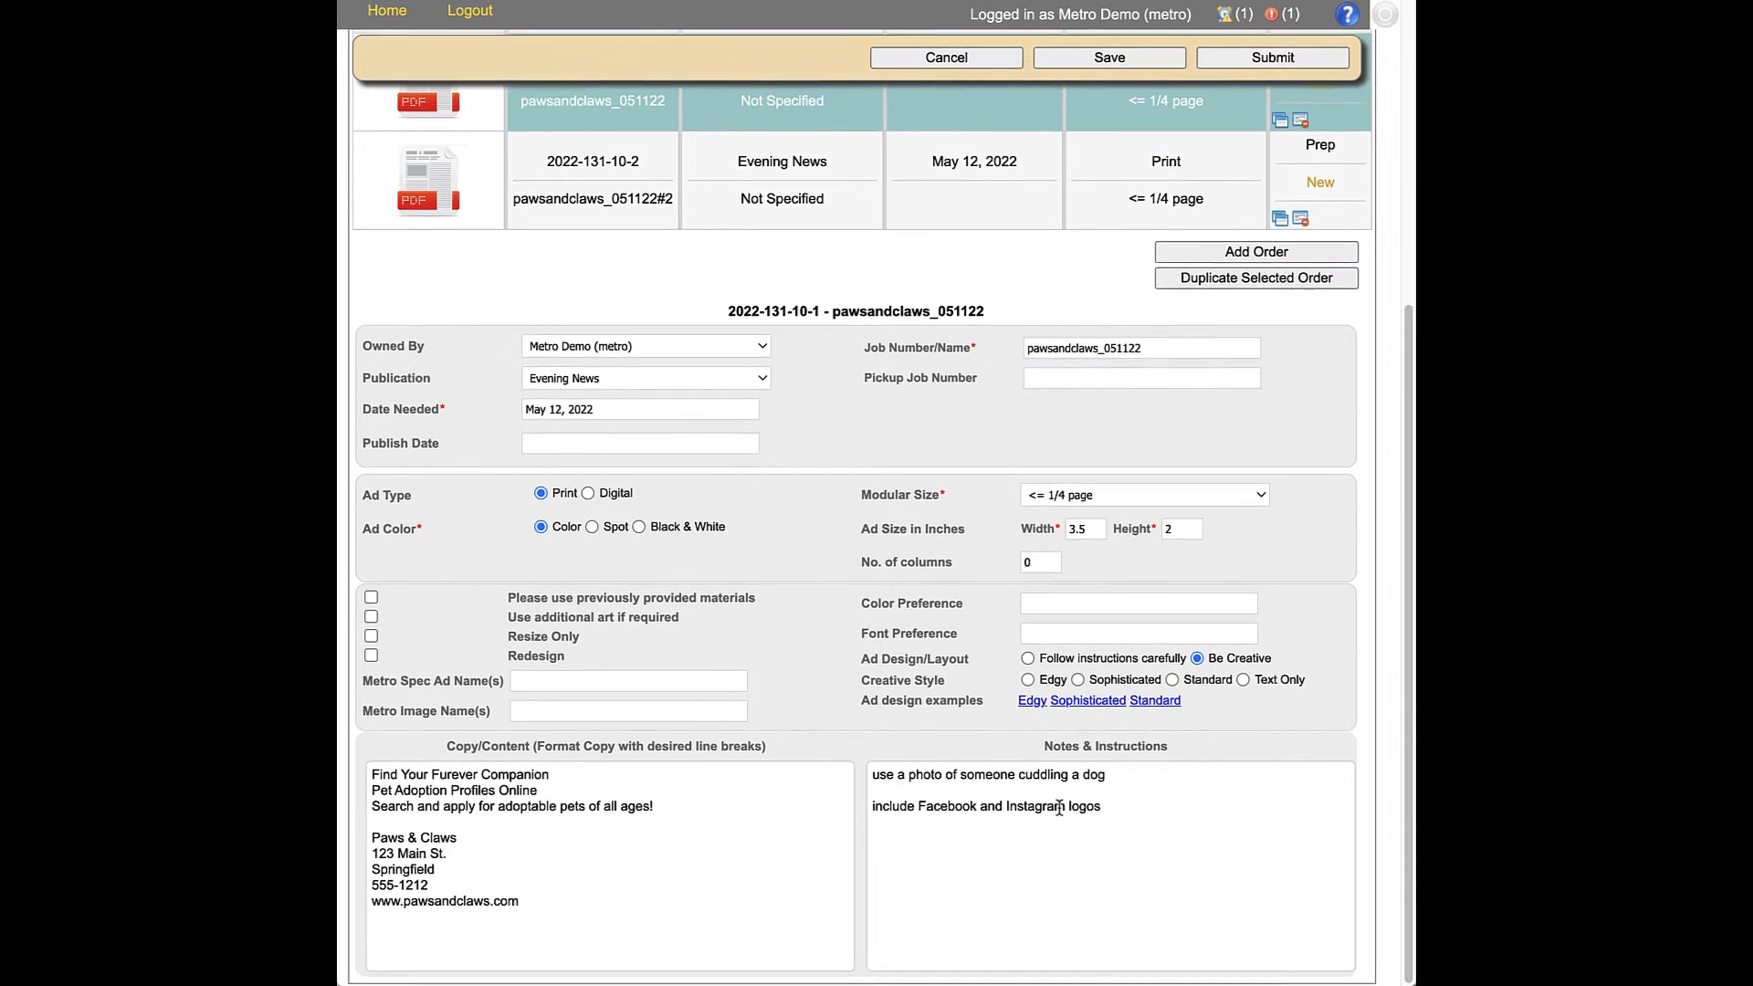
scroll(1146, 814, "up", 3)
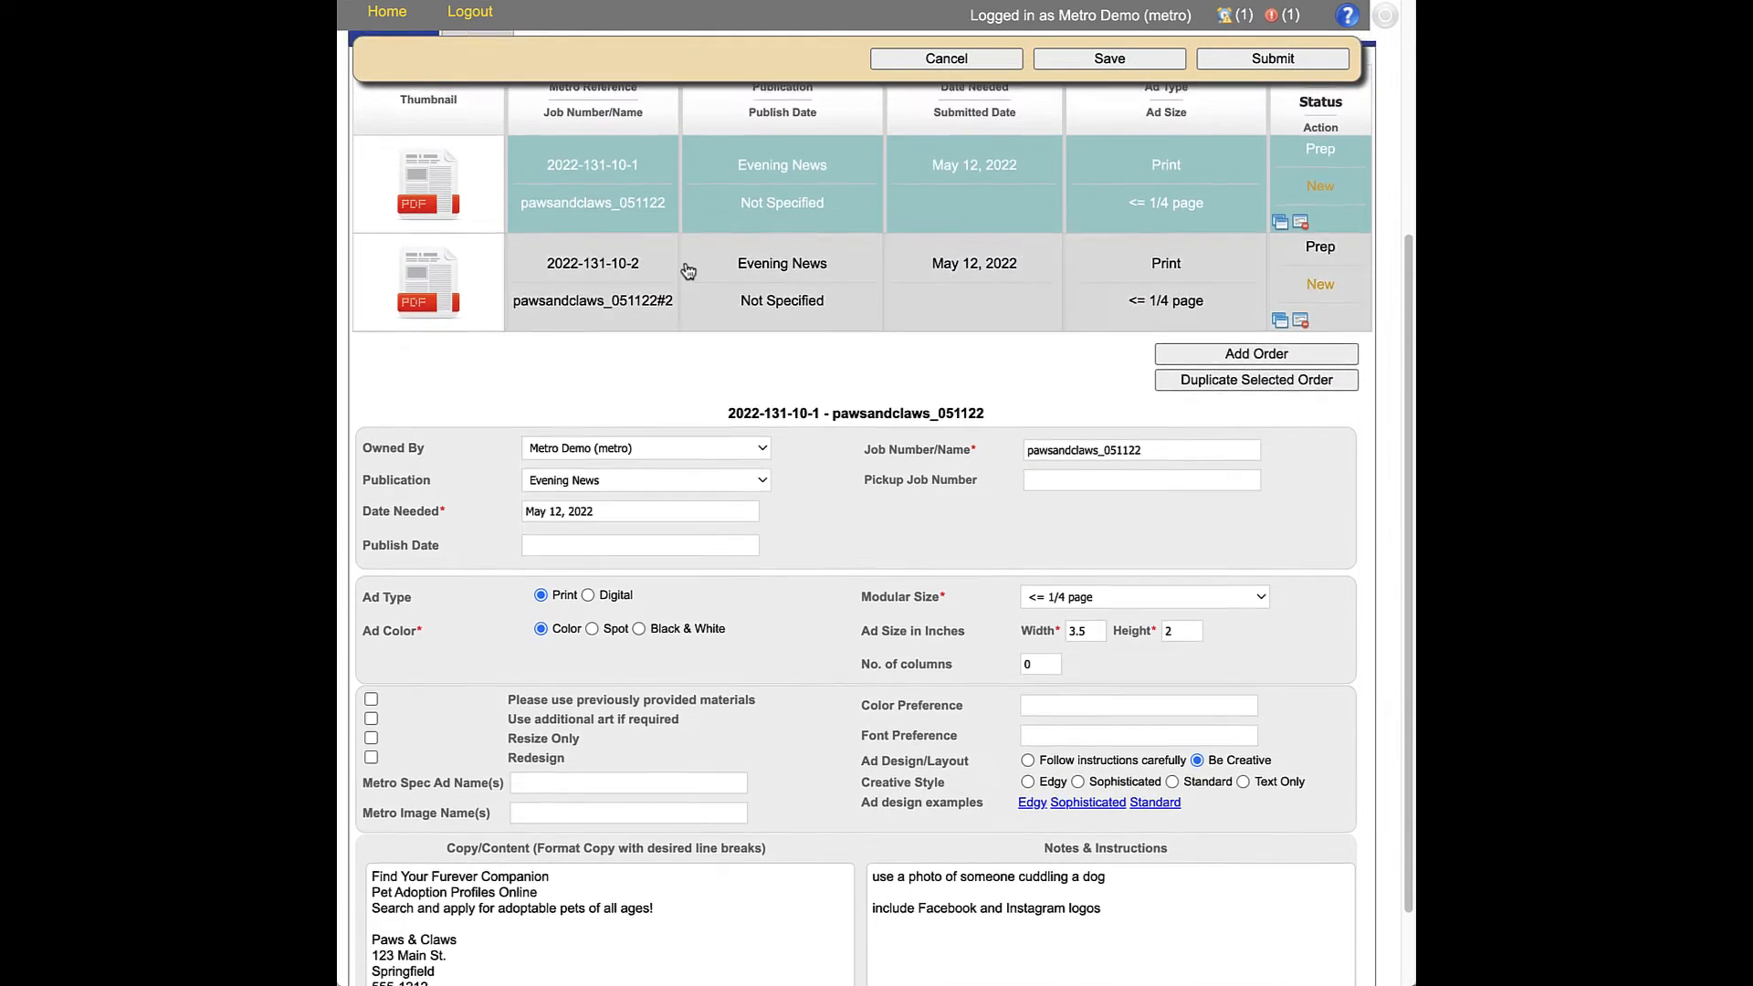
Step: In the second order's notes, replace "dog" with "cat" so the instruction reads "use a photo of someone cuddling a cat"
left_click(463, 292)
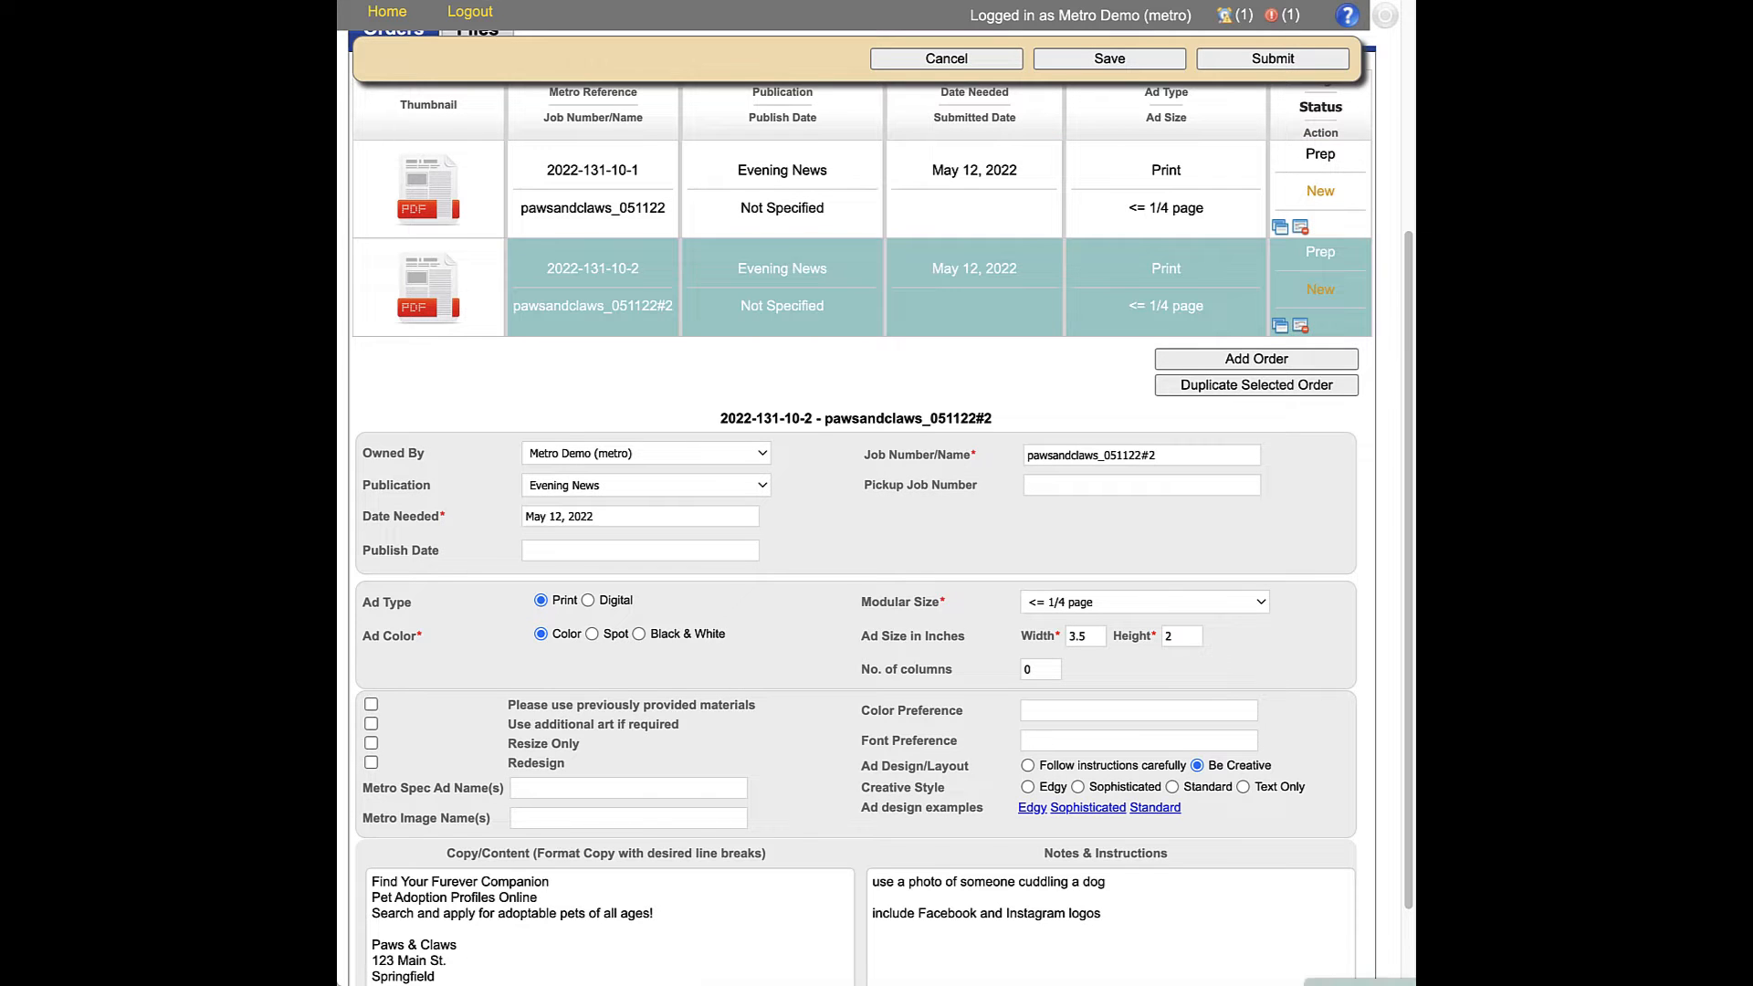
double_click(1093, 881)
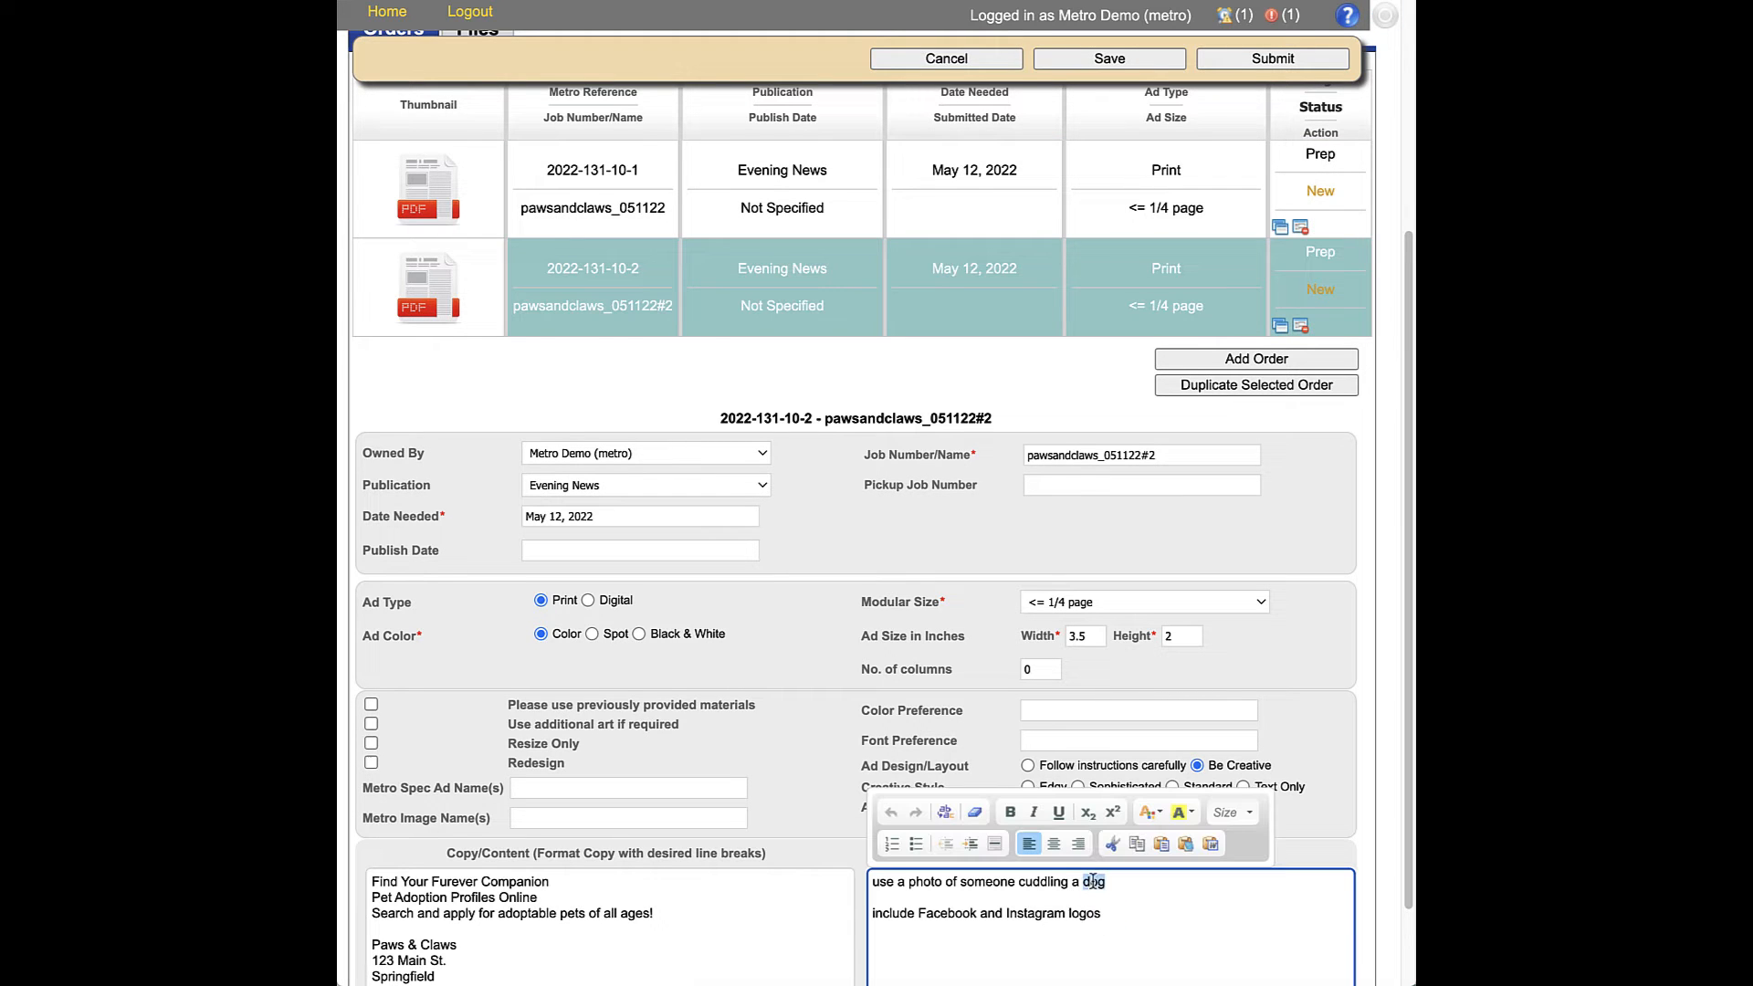
type("cat")
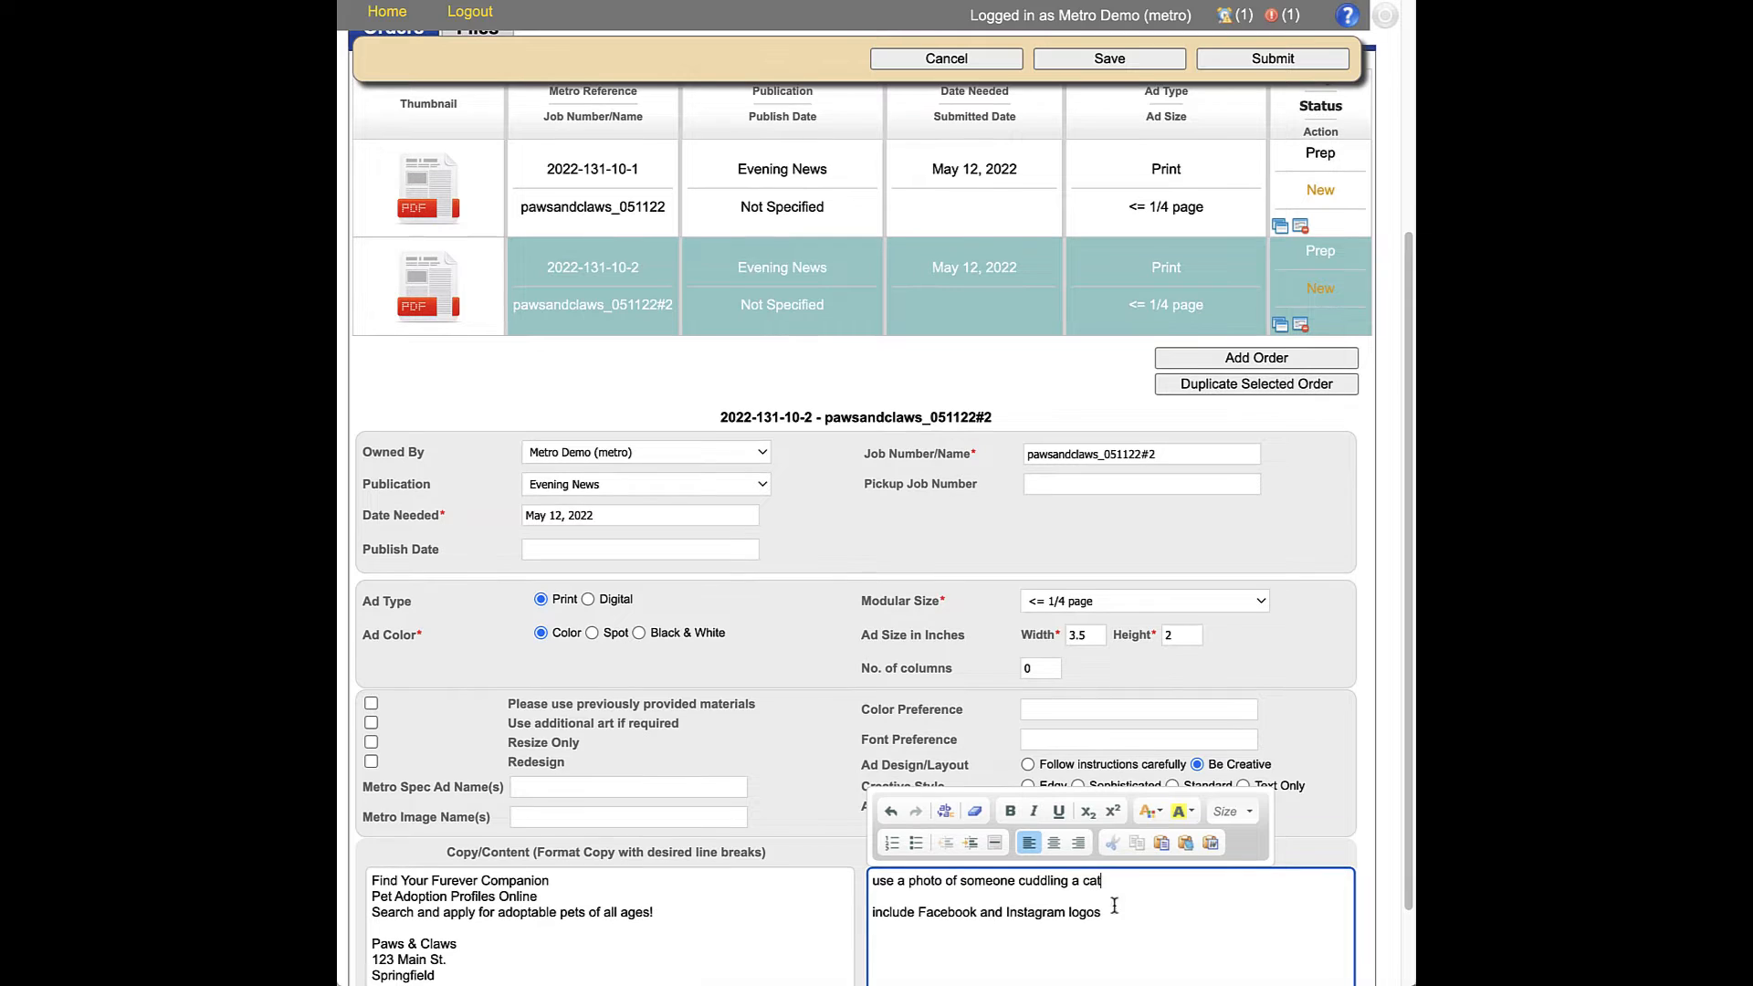
left_click(1139, 941)
left_click(1362, 662)
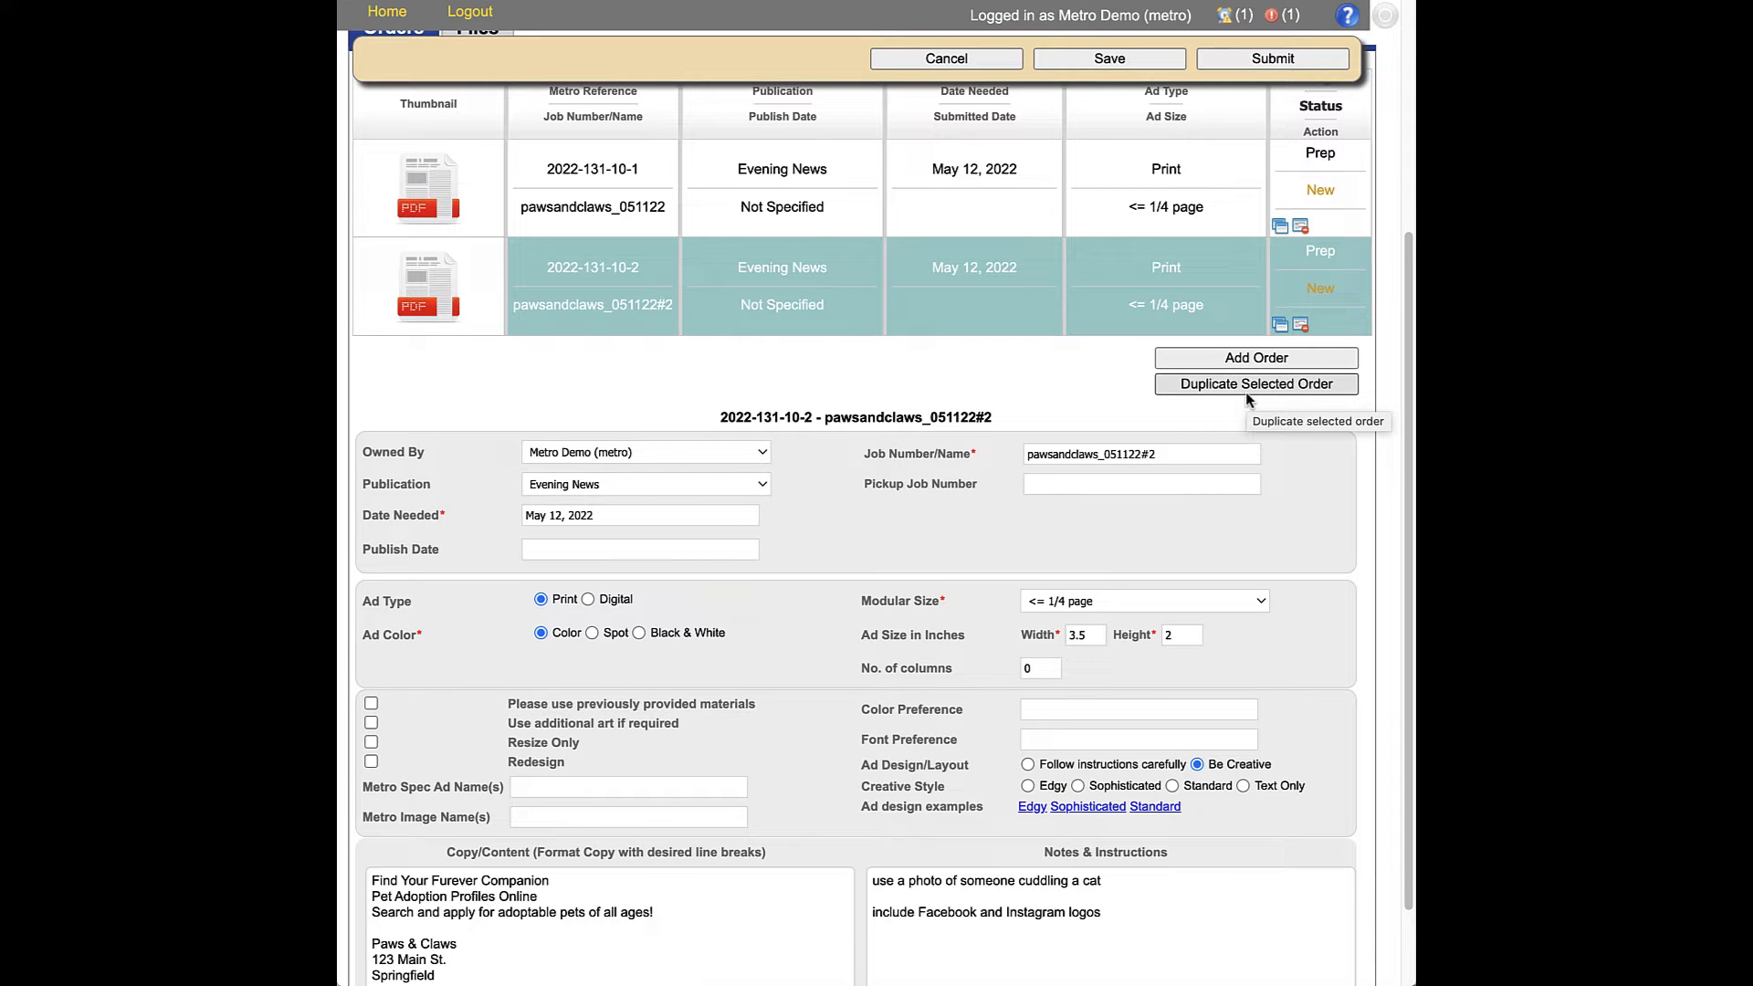
Step: Add a third order to the campaign as a digital ad sized 300x250 (Medium Rectangle)
left_click(1172, 357)
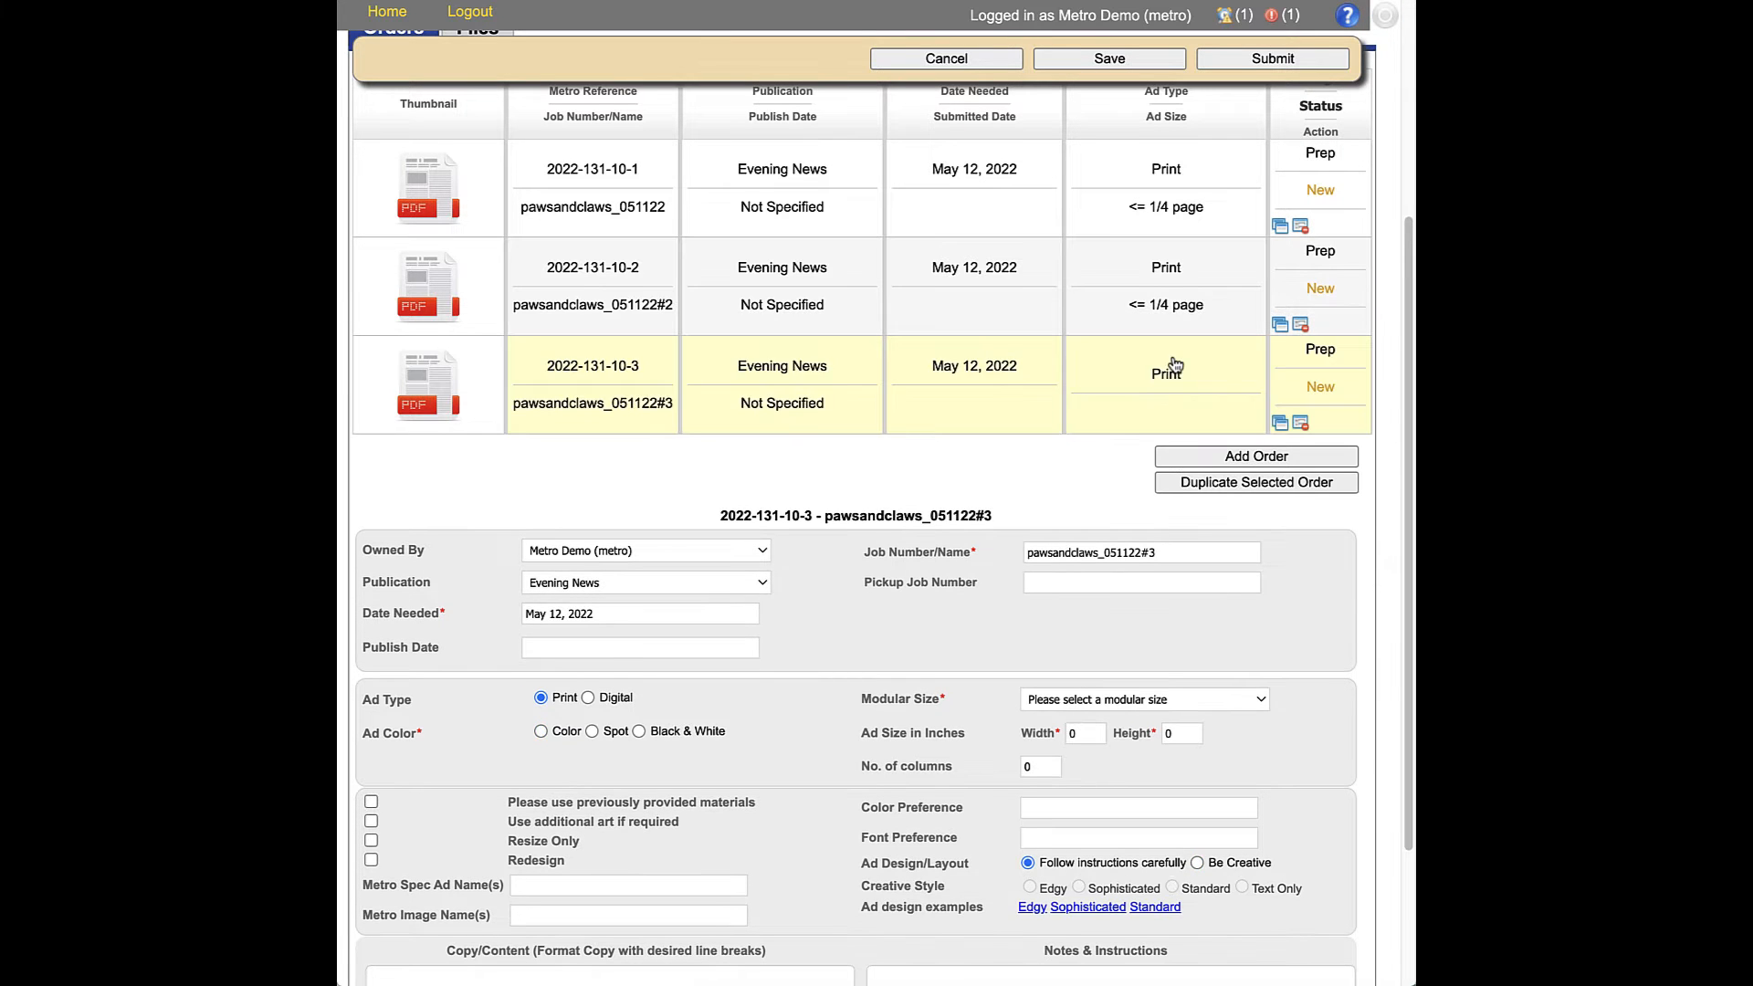
scroll(937, 528, "down", 1)
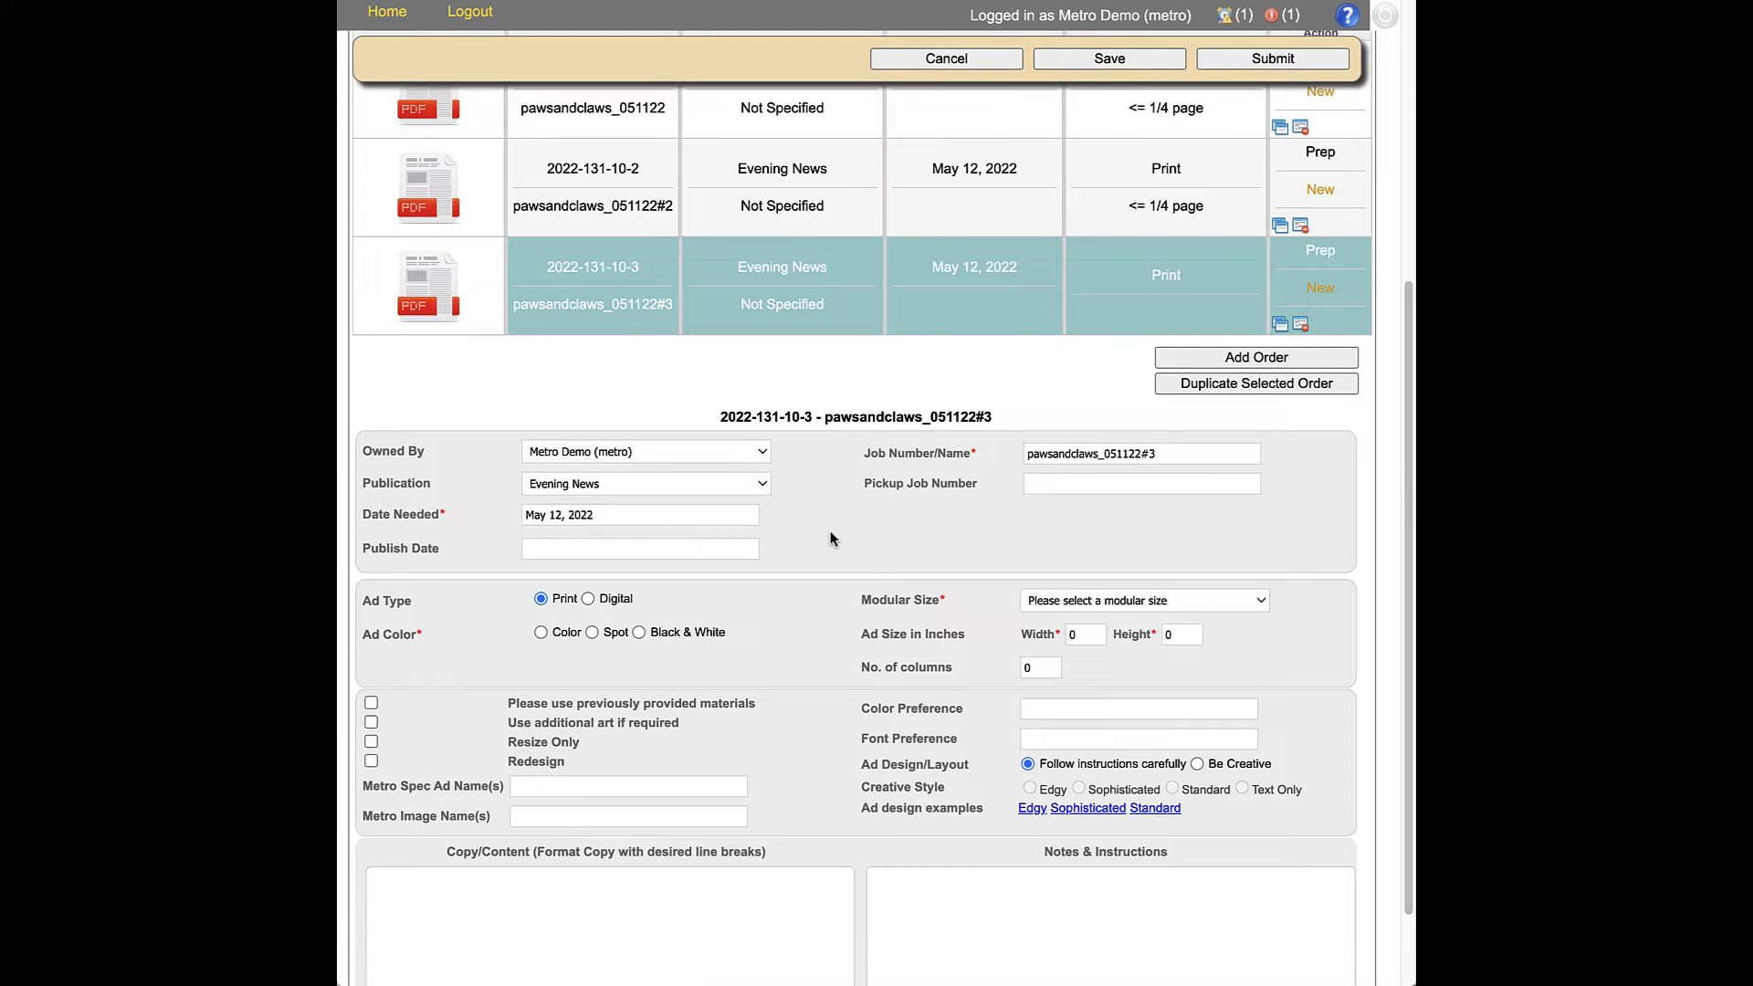
left_click(588, 599)
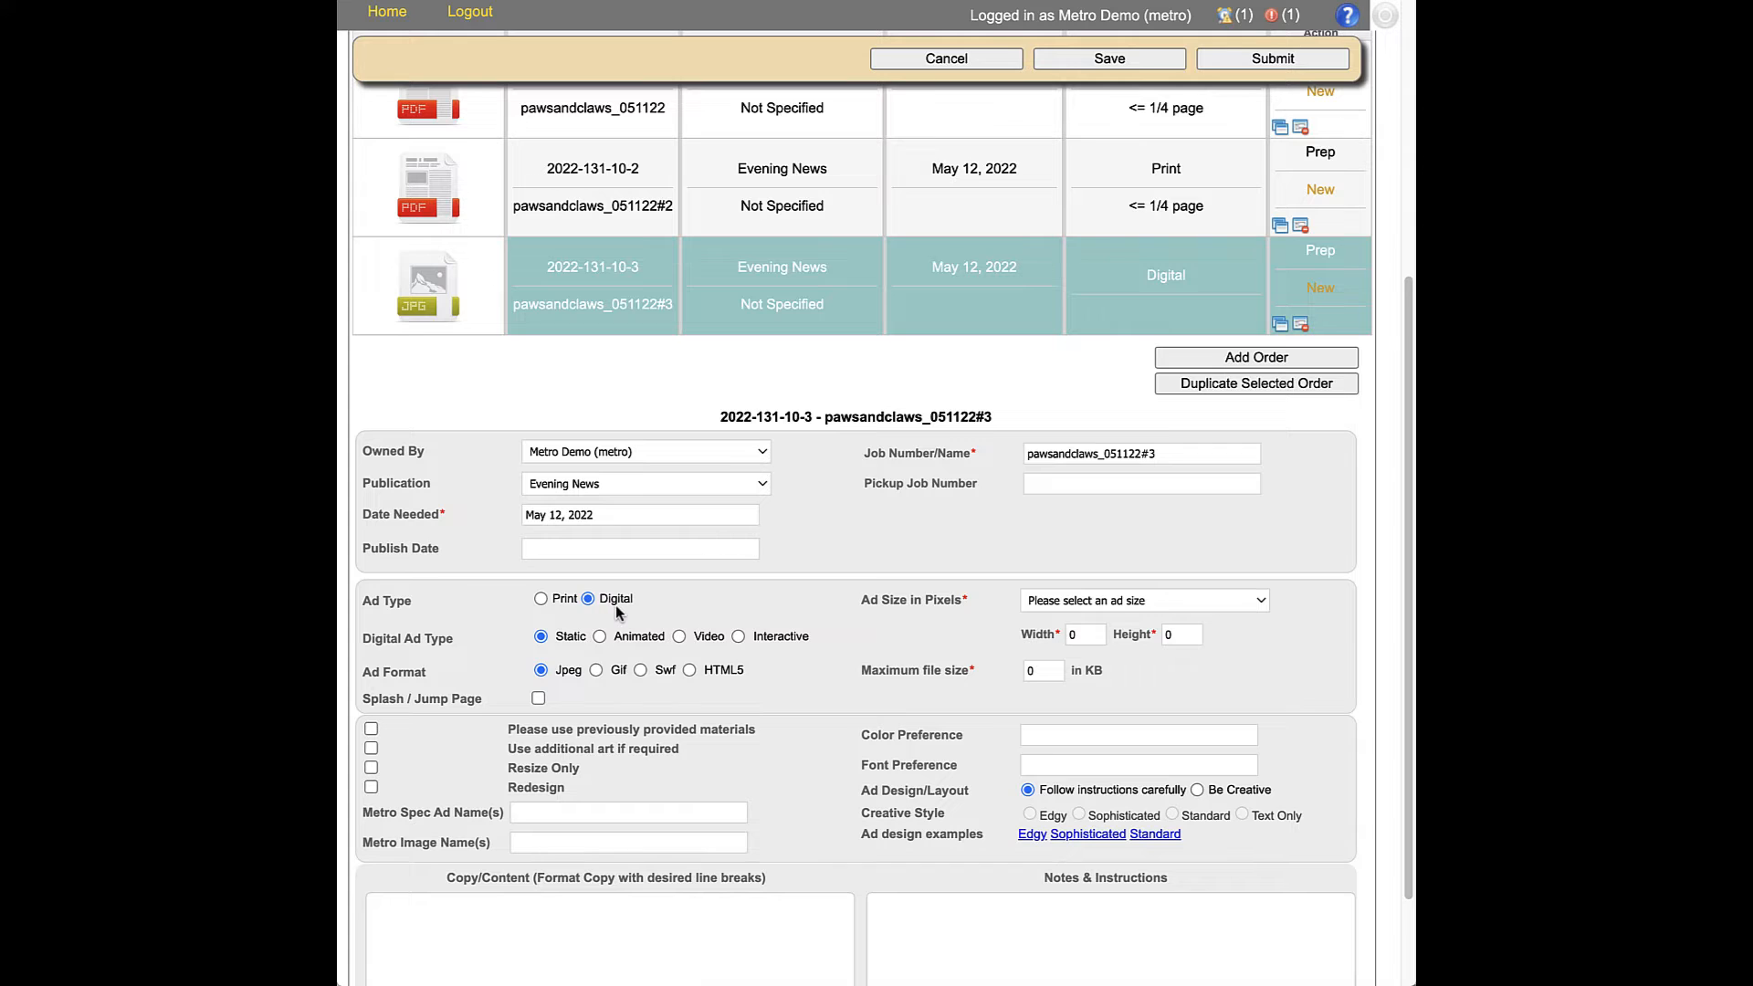
left_click(1267, 601)
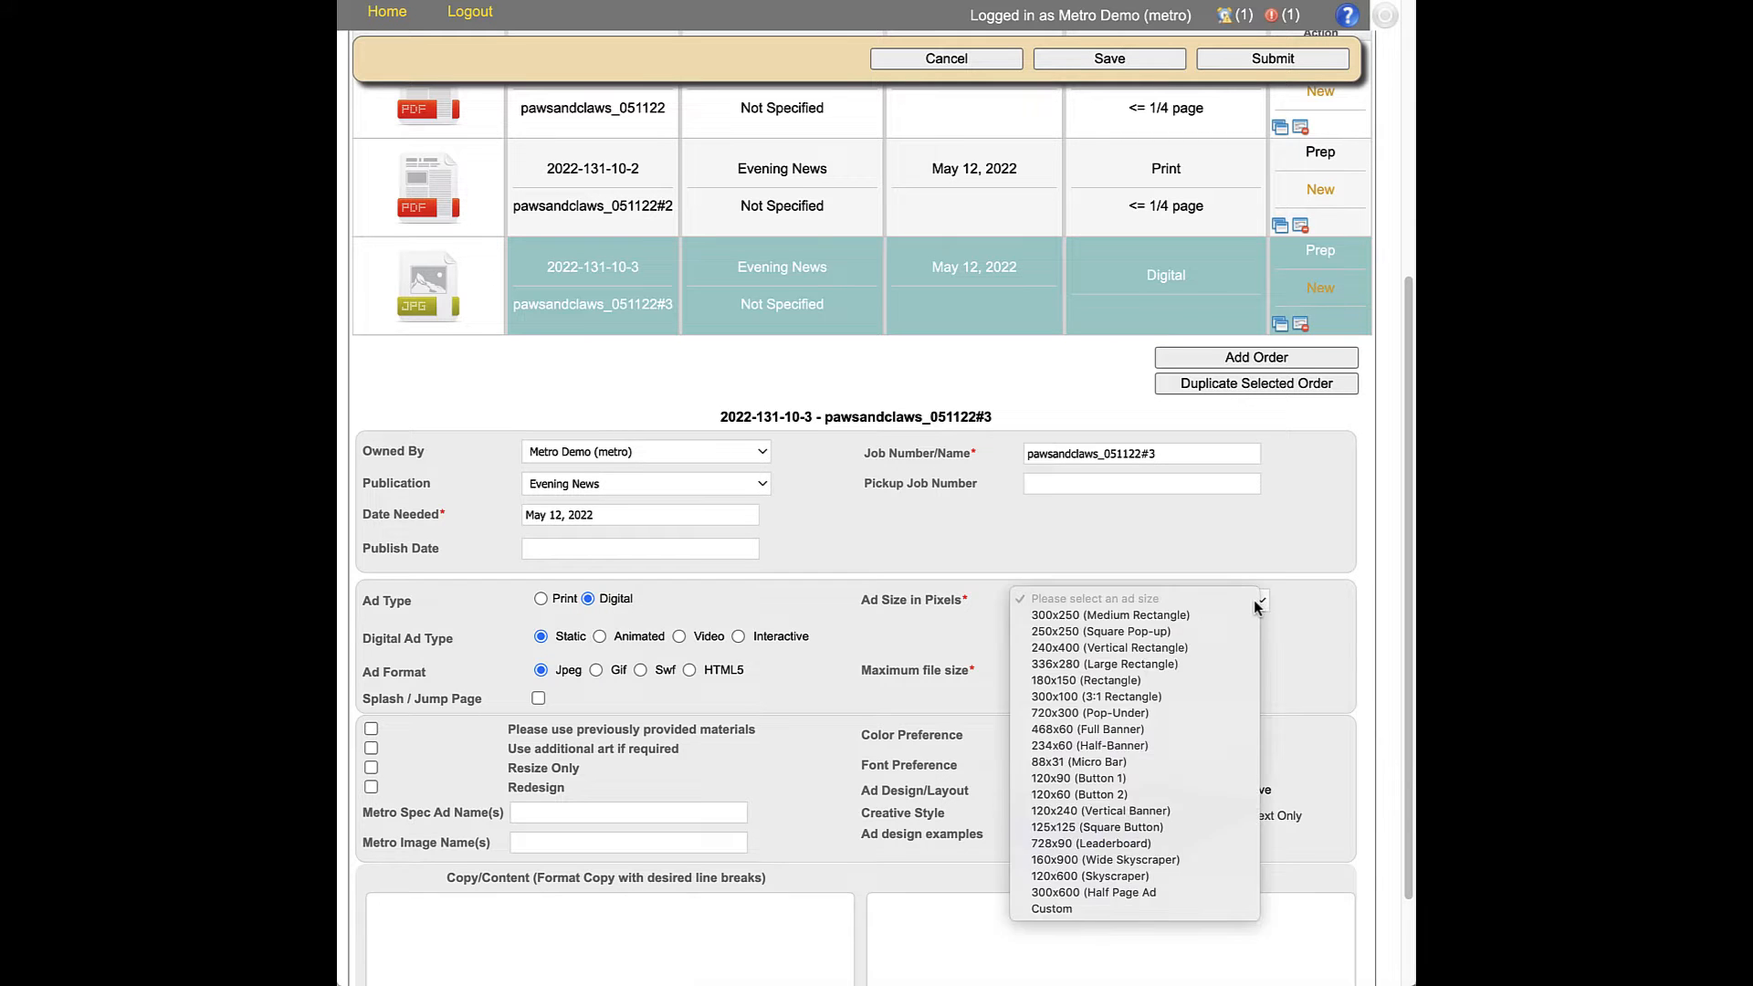
left_click(1253, 630)
left_click(1253, 600)
left_click(1251, 584)
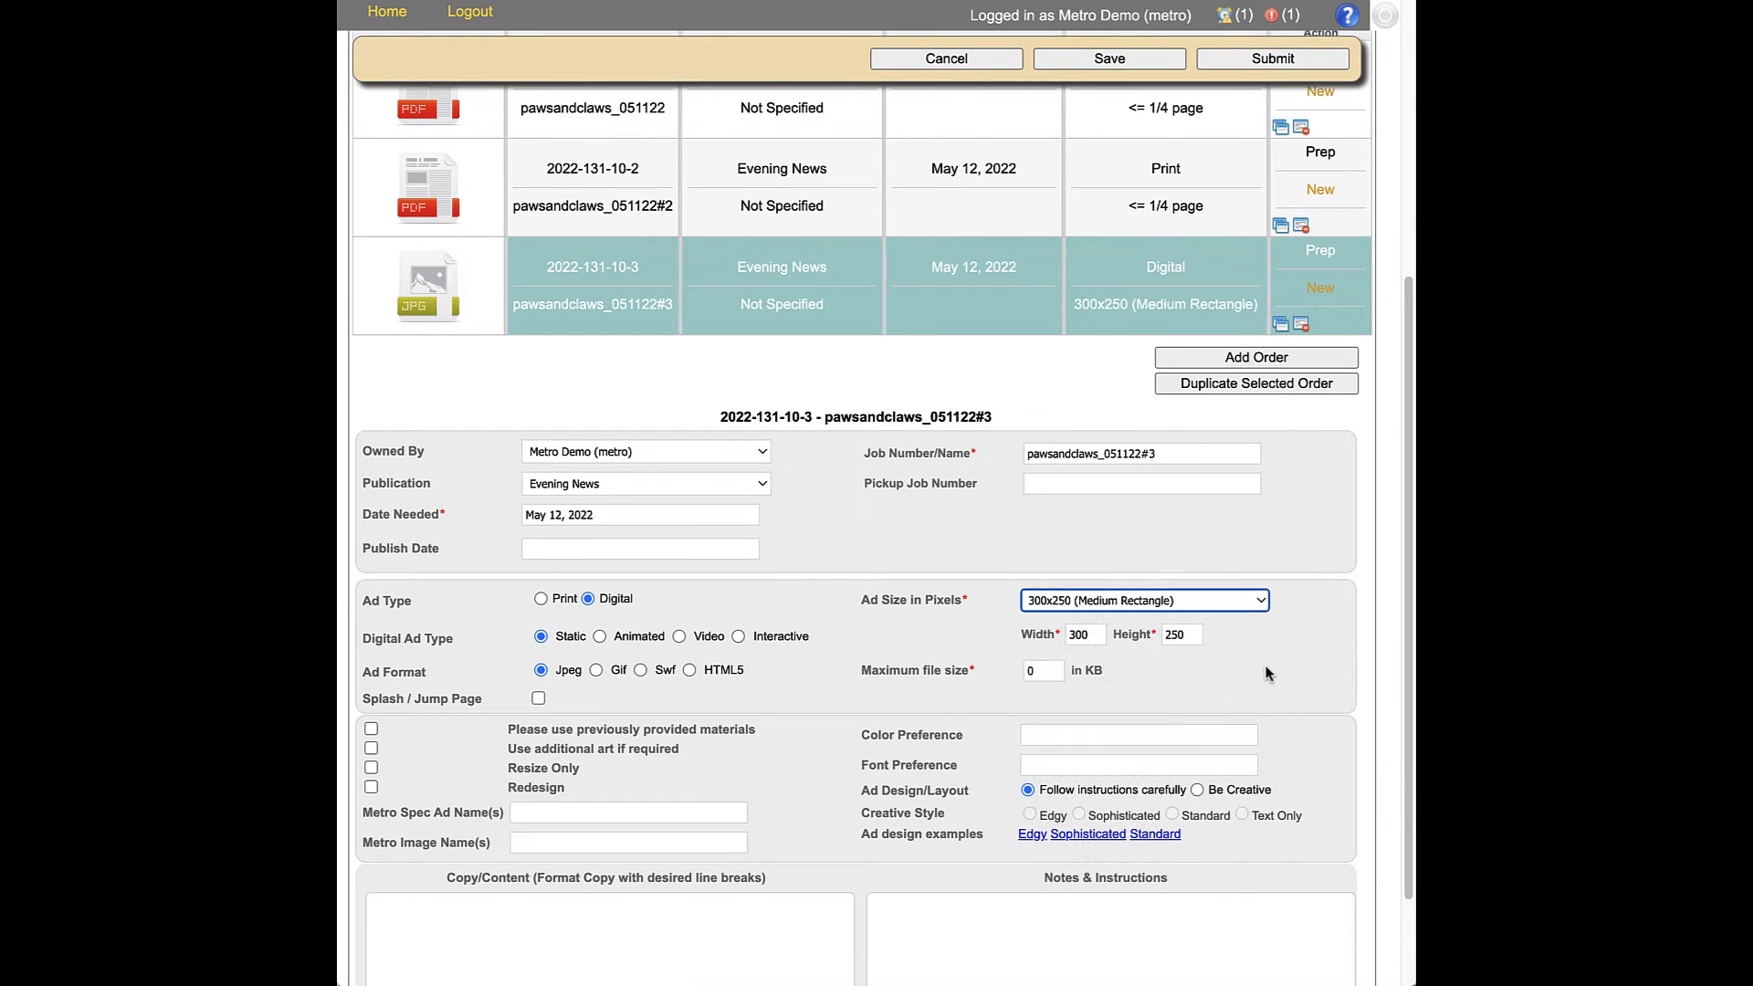
scroll(880, 858, "down", 1)
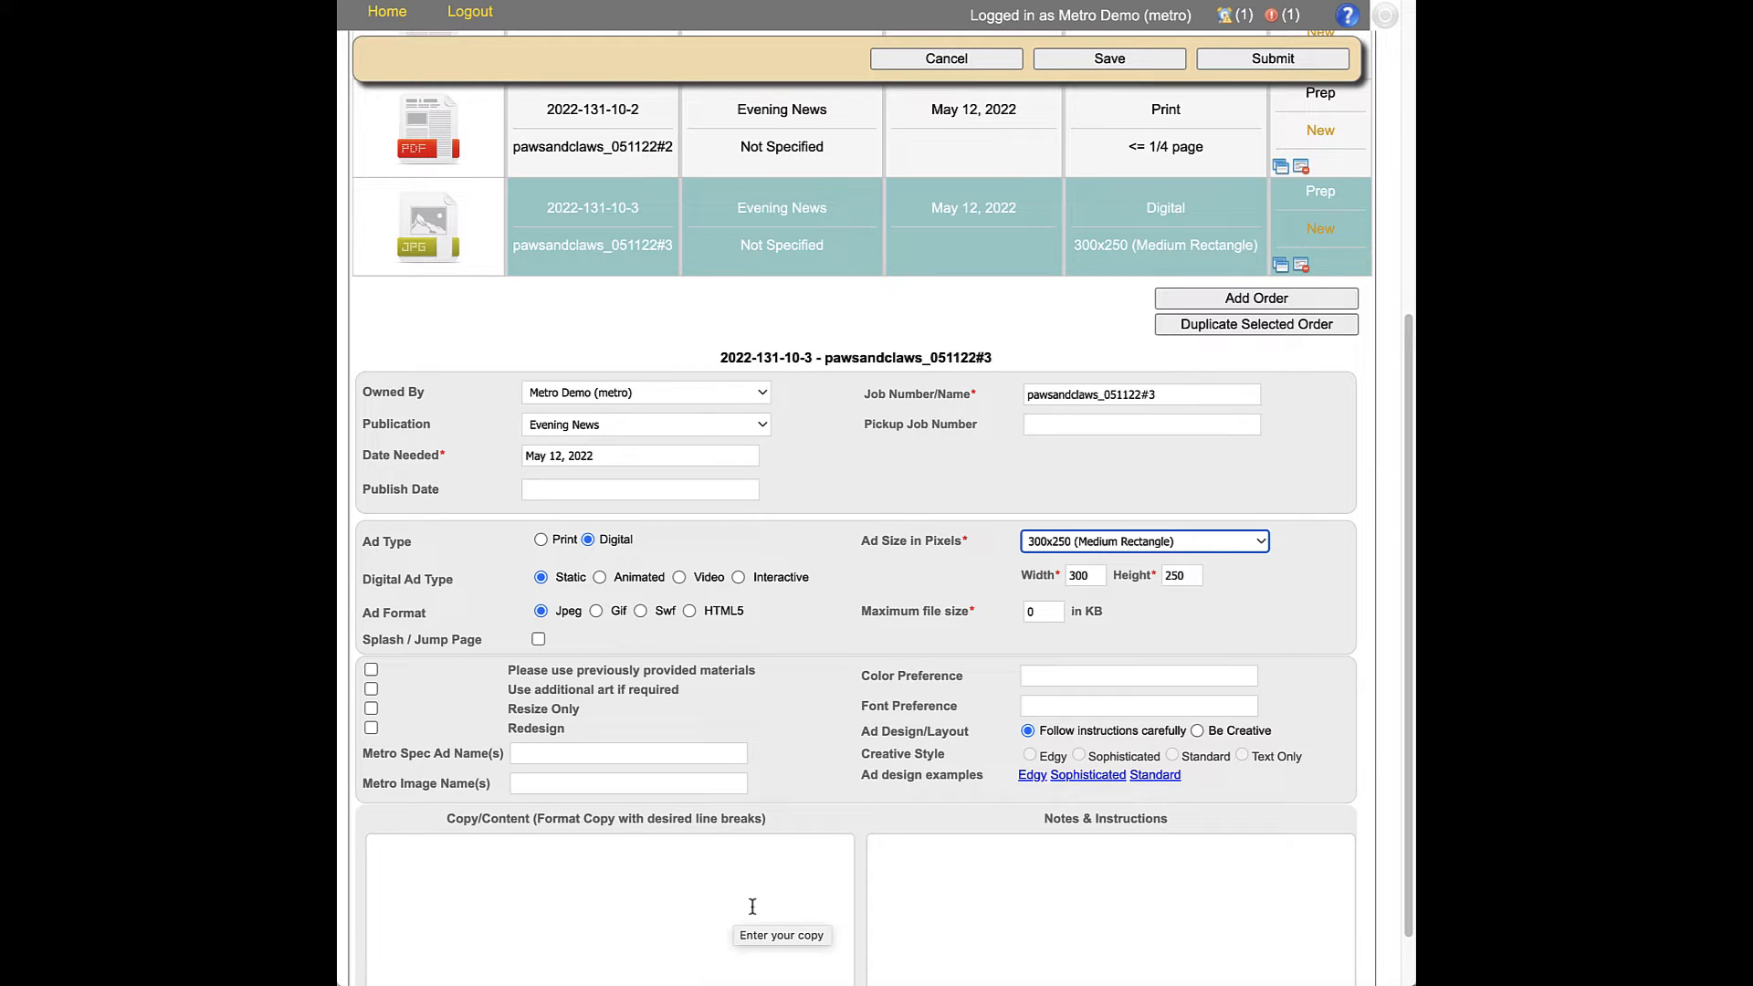
Step: Upload the logo file PawsClawsLogo3.eps from the WizardLogos folder to the campaign's files
scroll(604, 310, "up", 5)
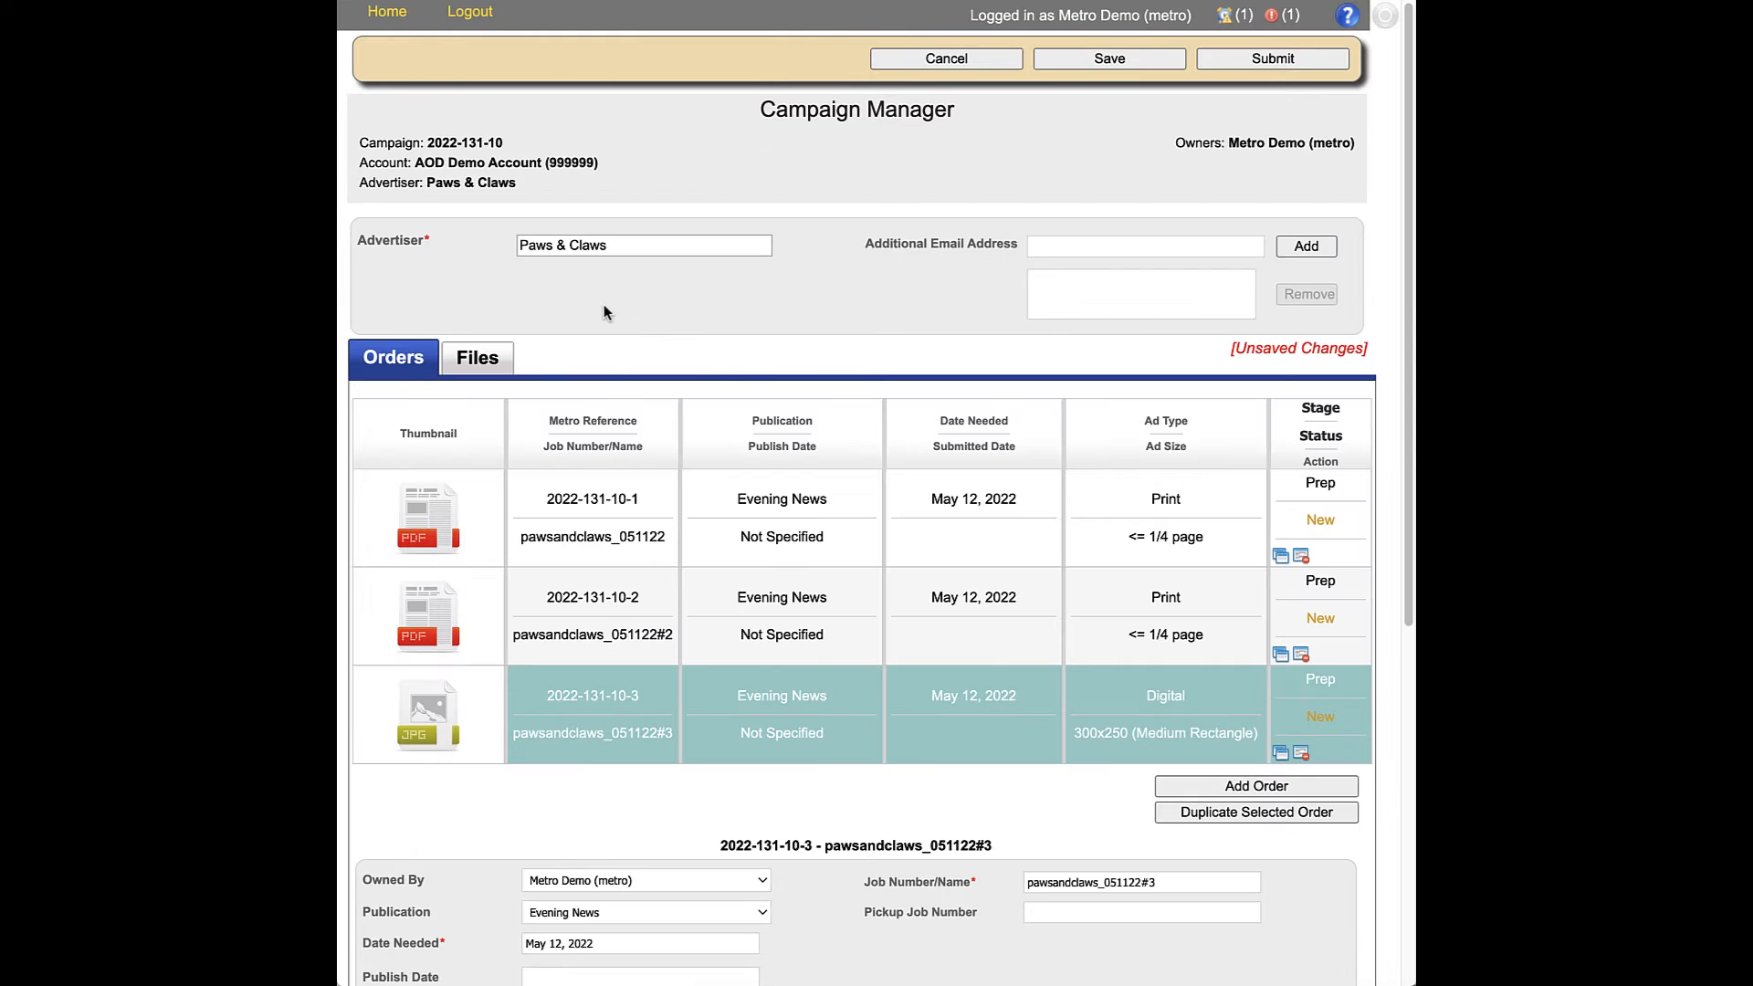
left_click(474, 361)
left_click(552, 410)
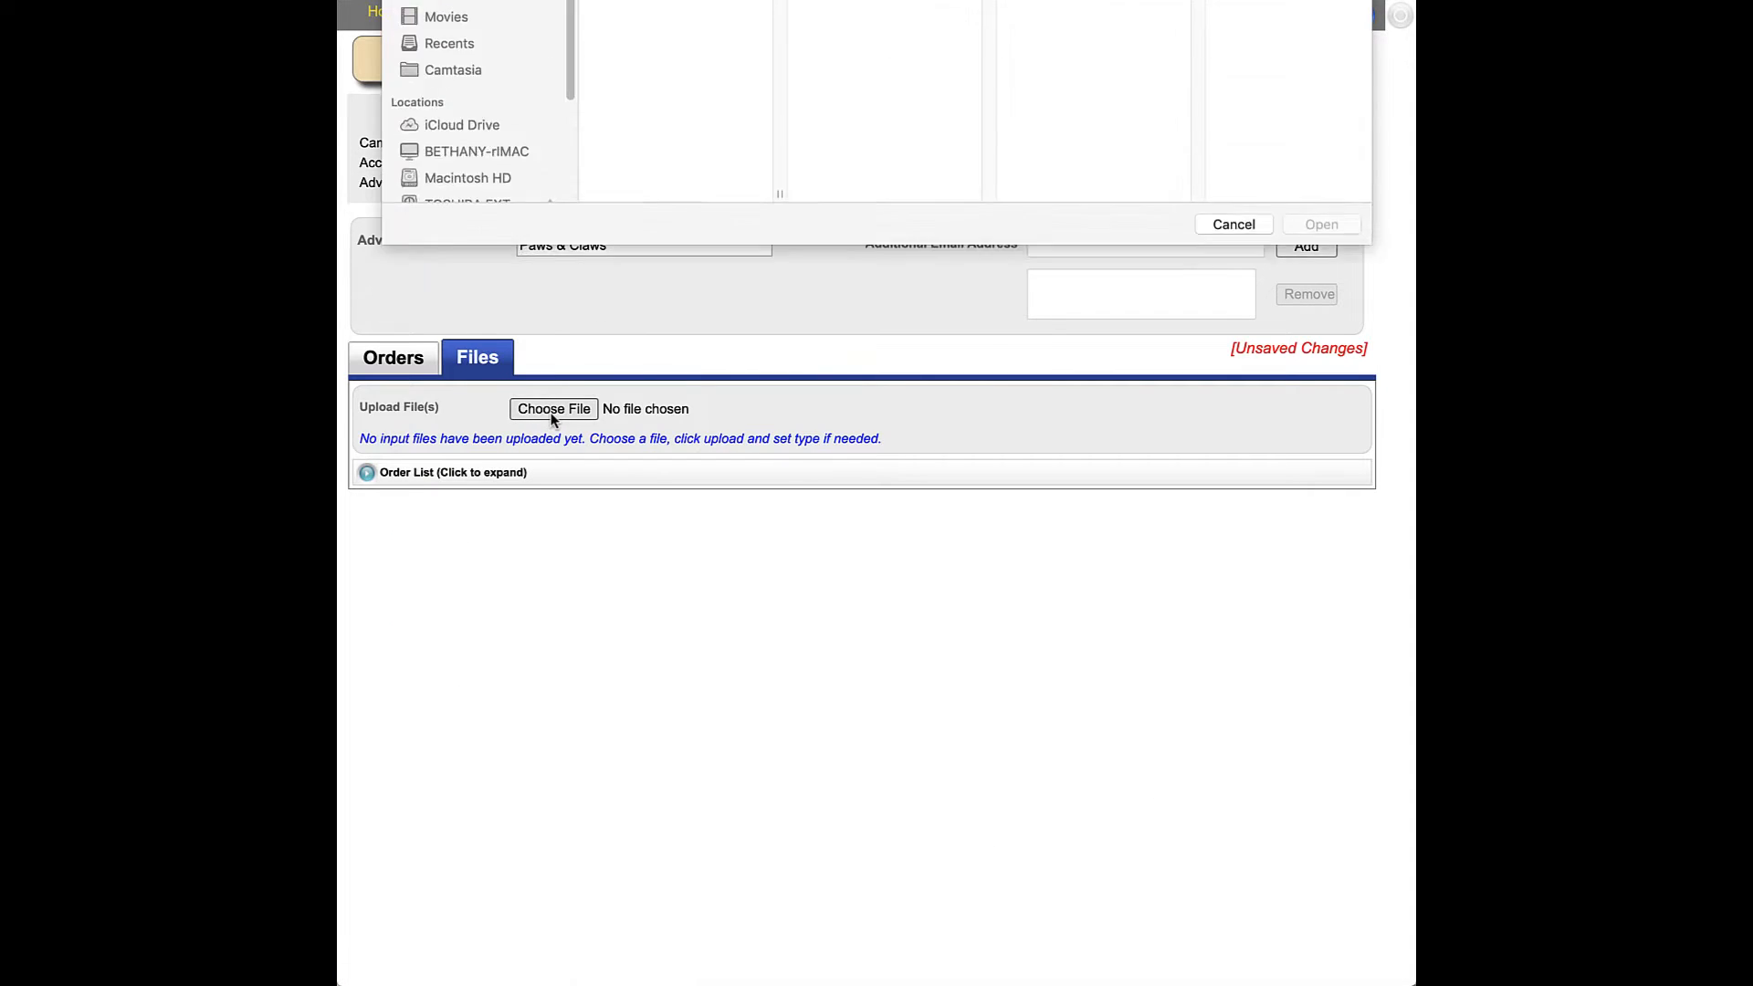
left_click(680, 270)
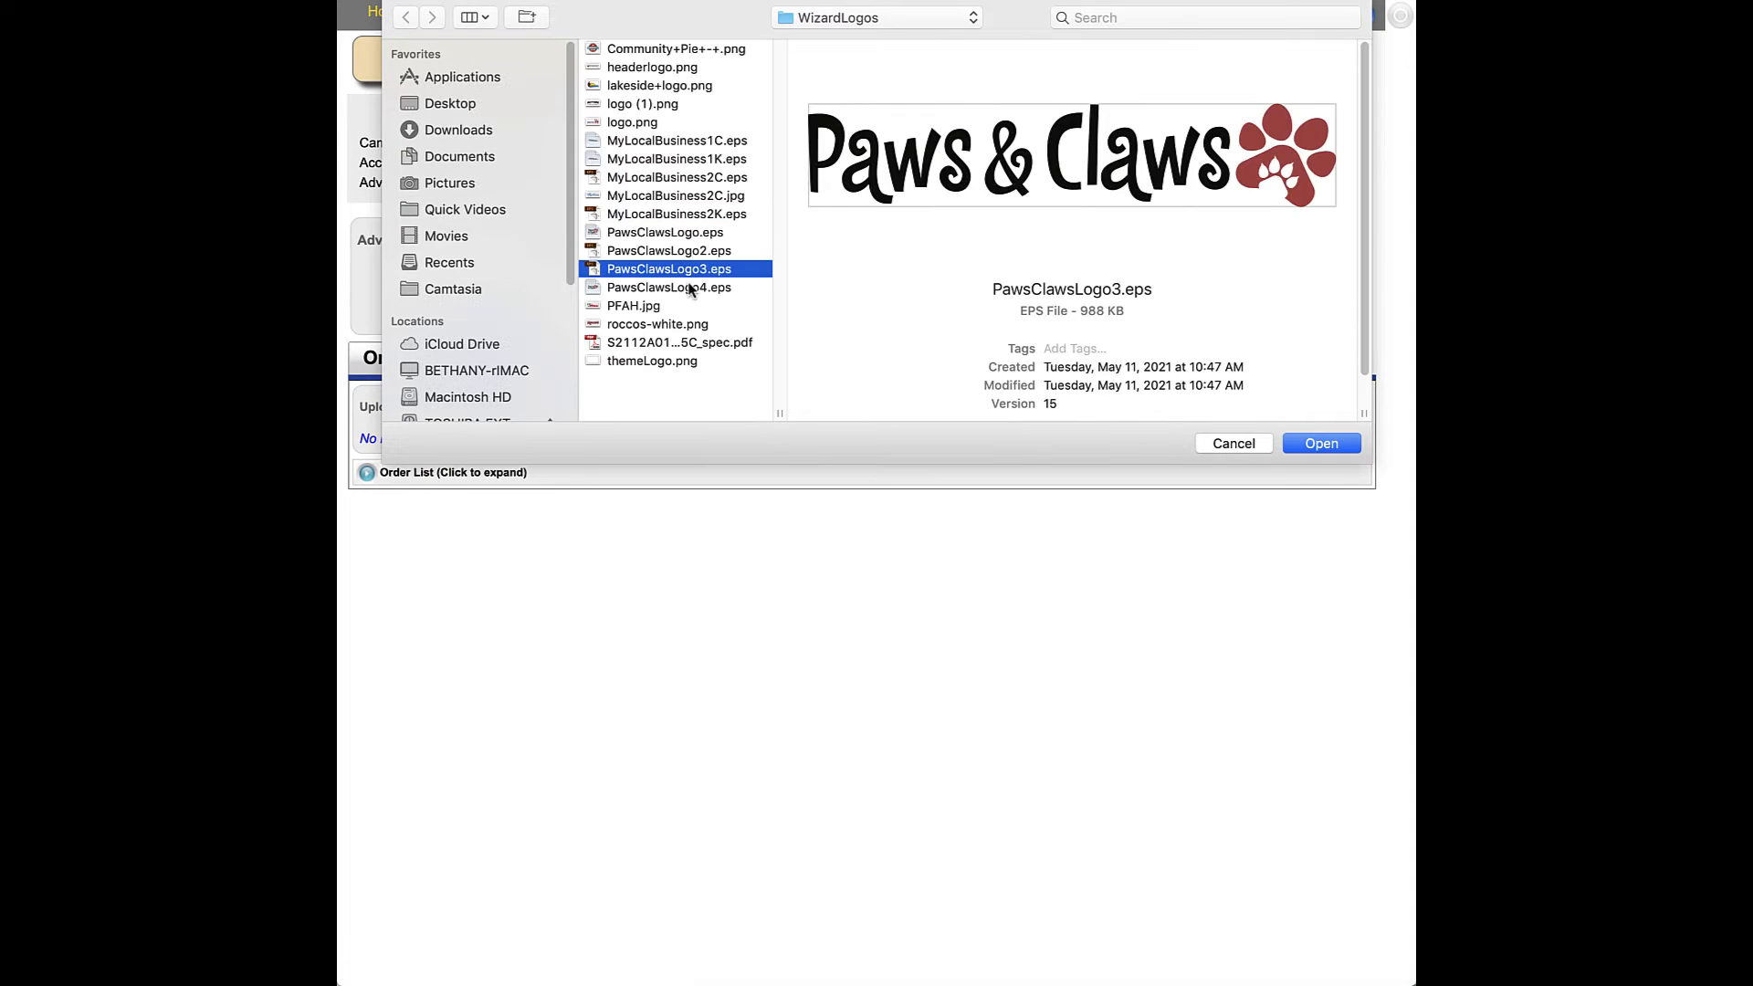
left_click(1320, 443)
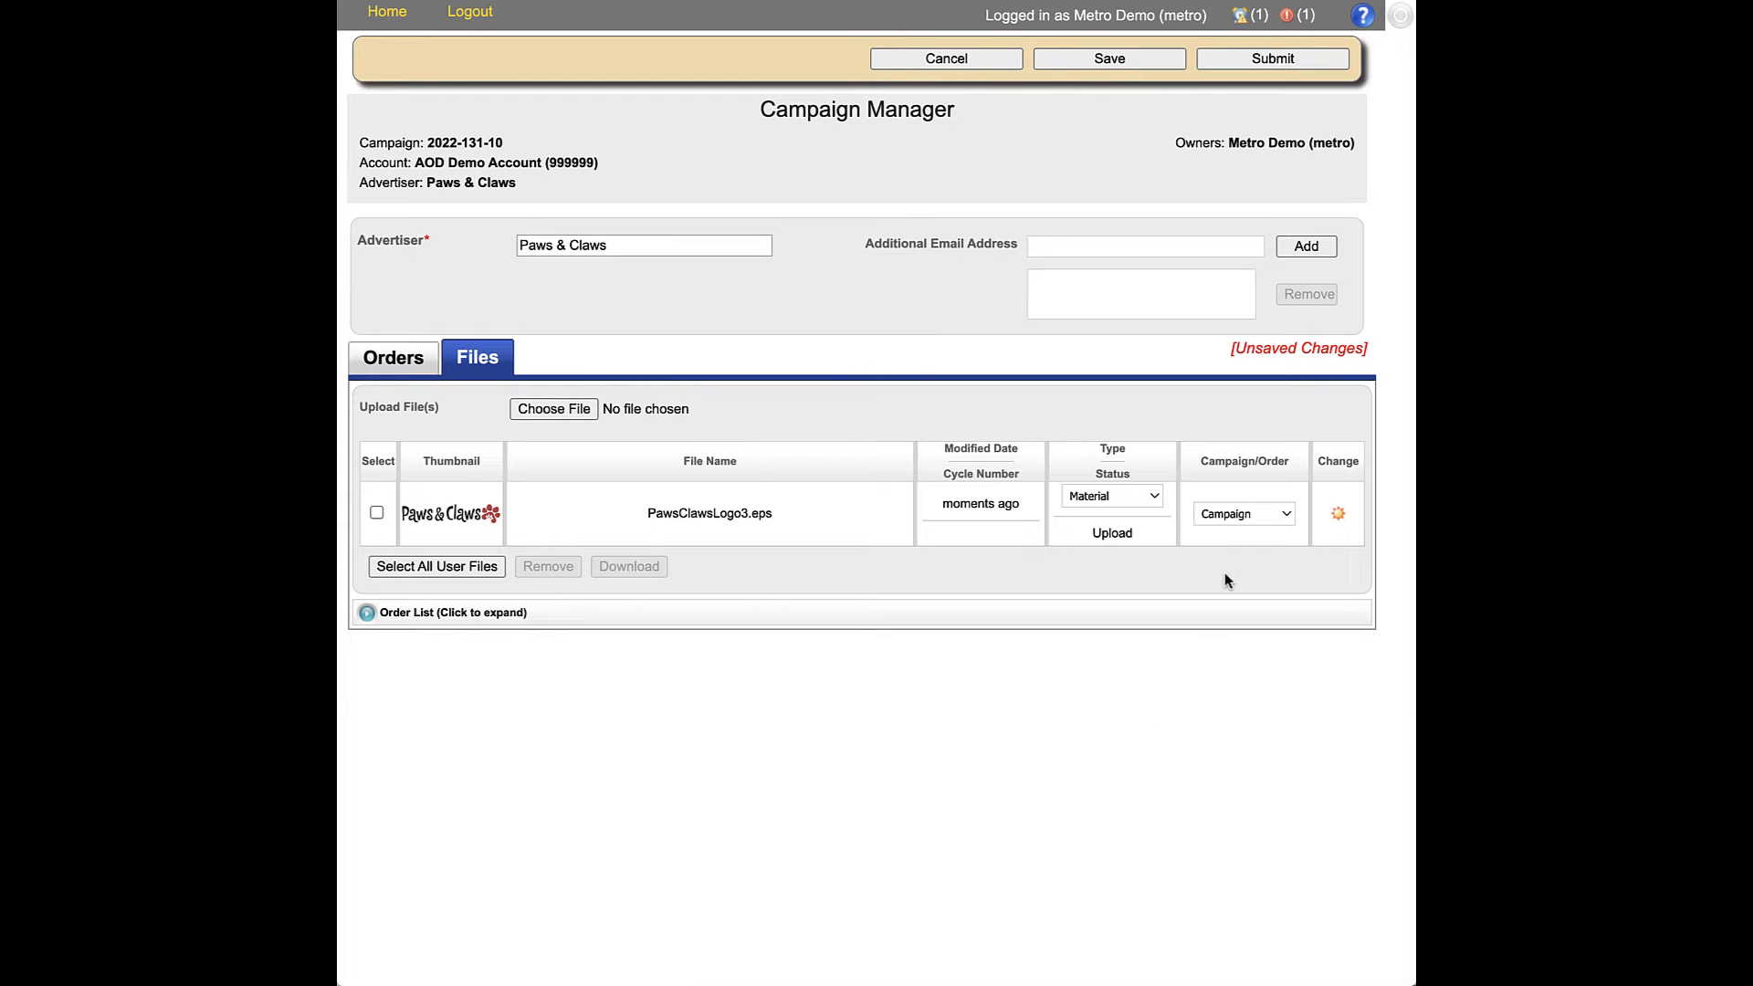
Step: Examine the uploaded logo's file type options and its campaign or individual order assignment choices
left_click(1156, 495)
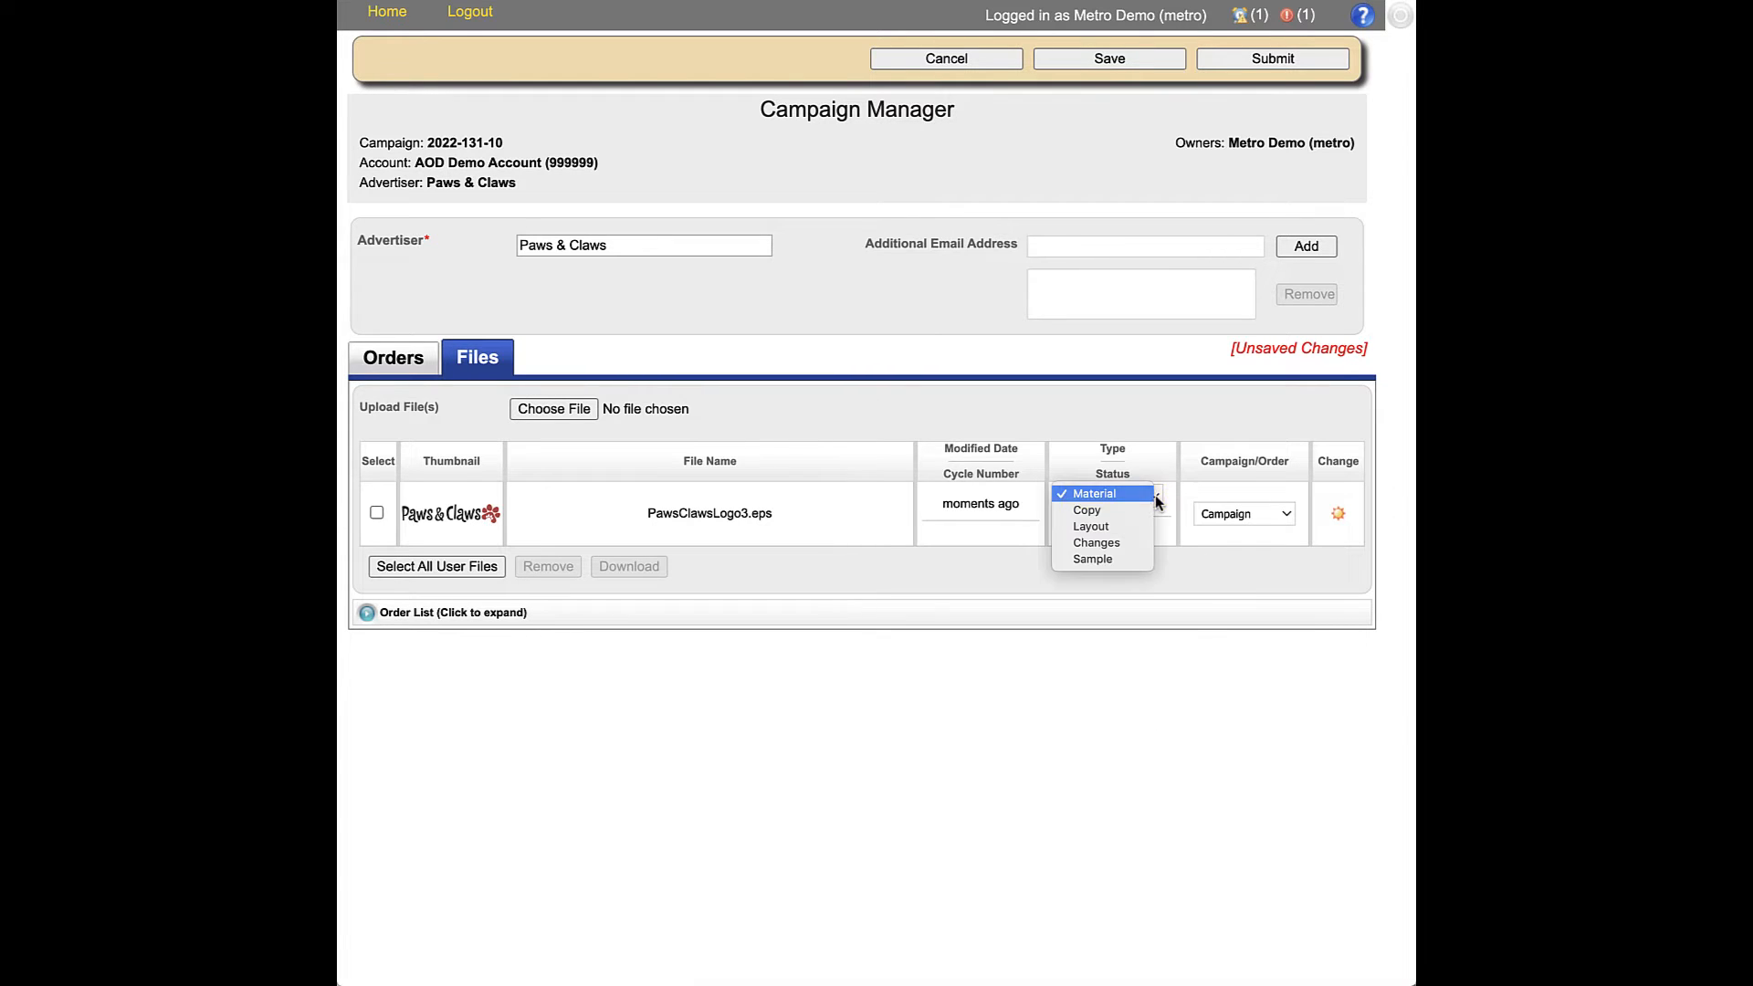
left_click(1287, 516)
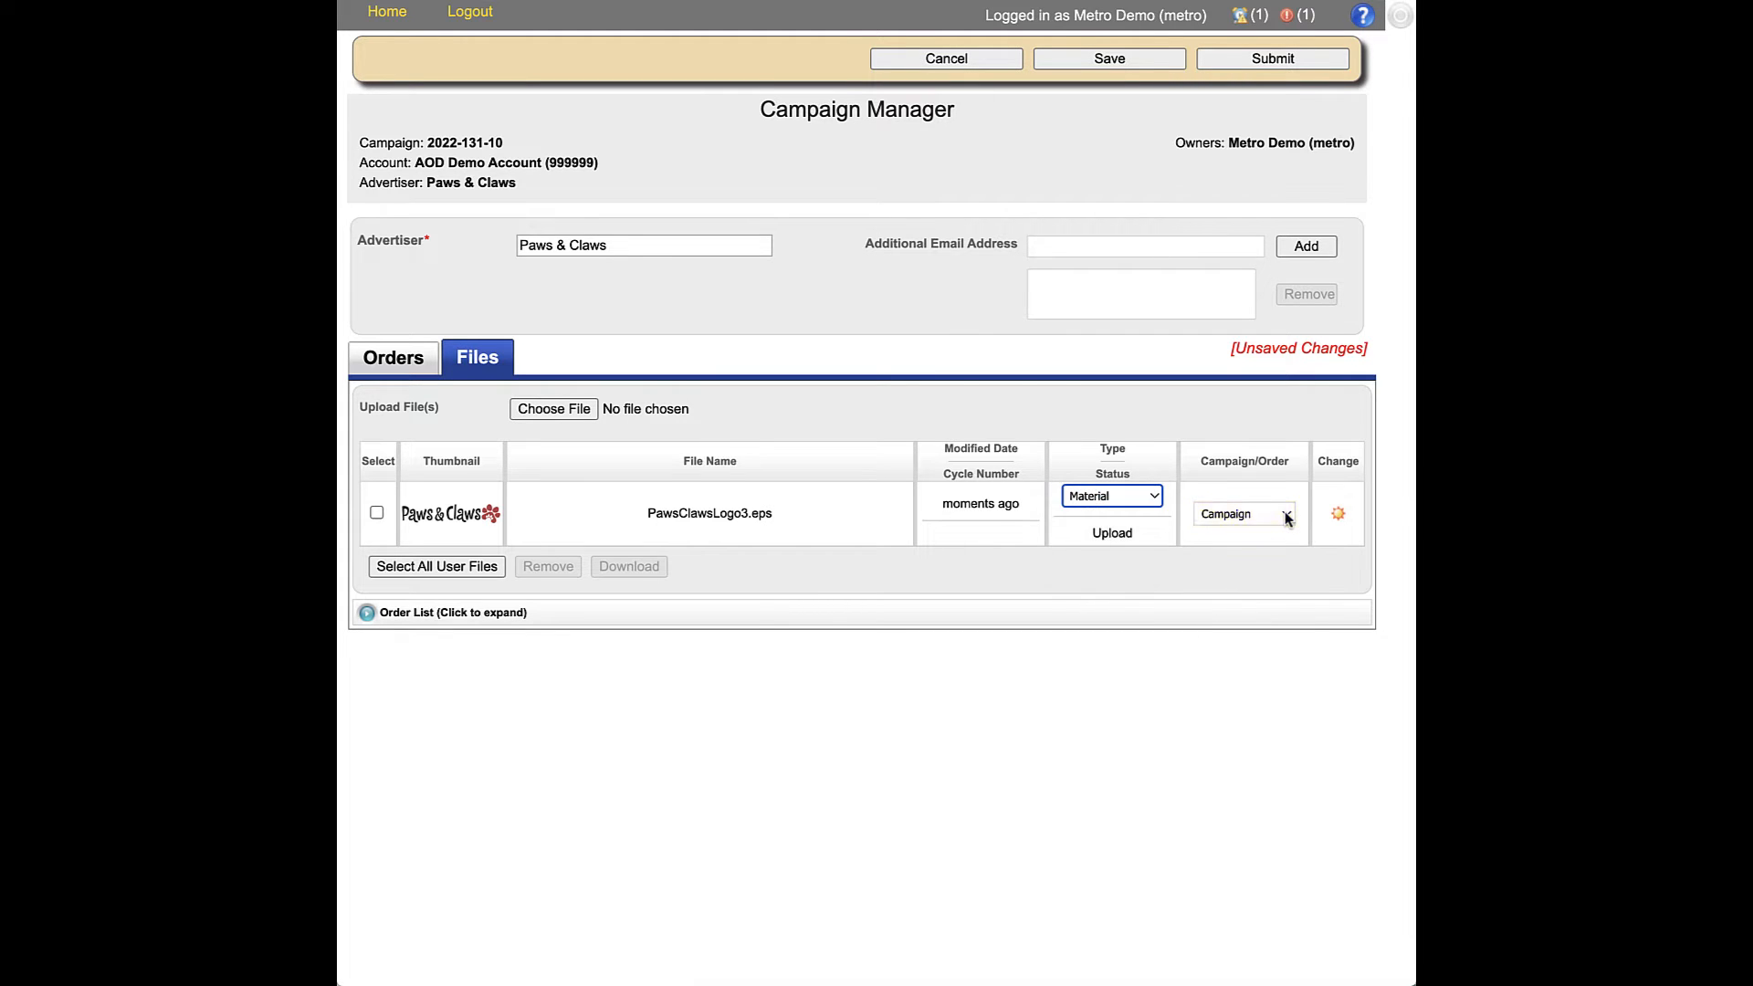
left_click(1287, 516)
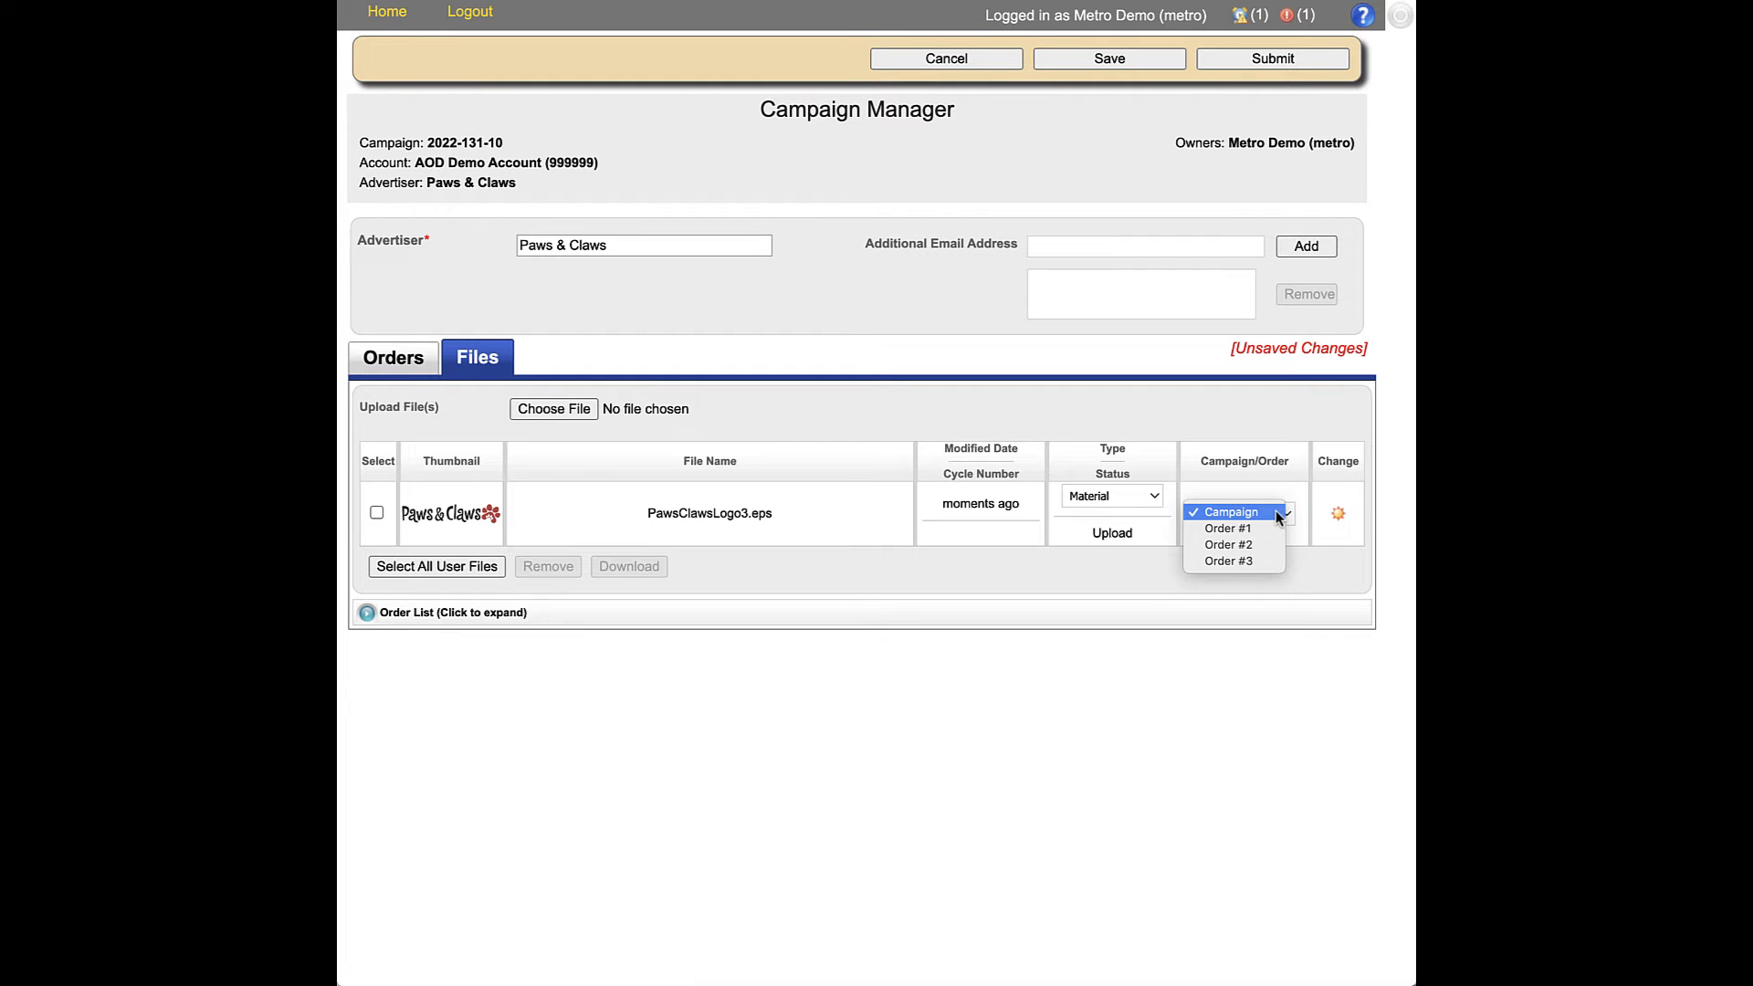
left_click(1288, 683)
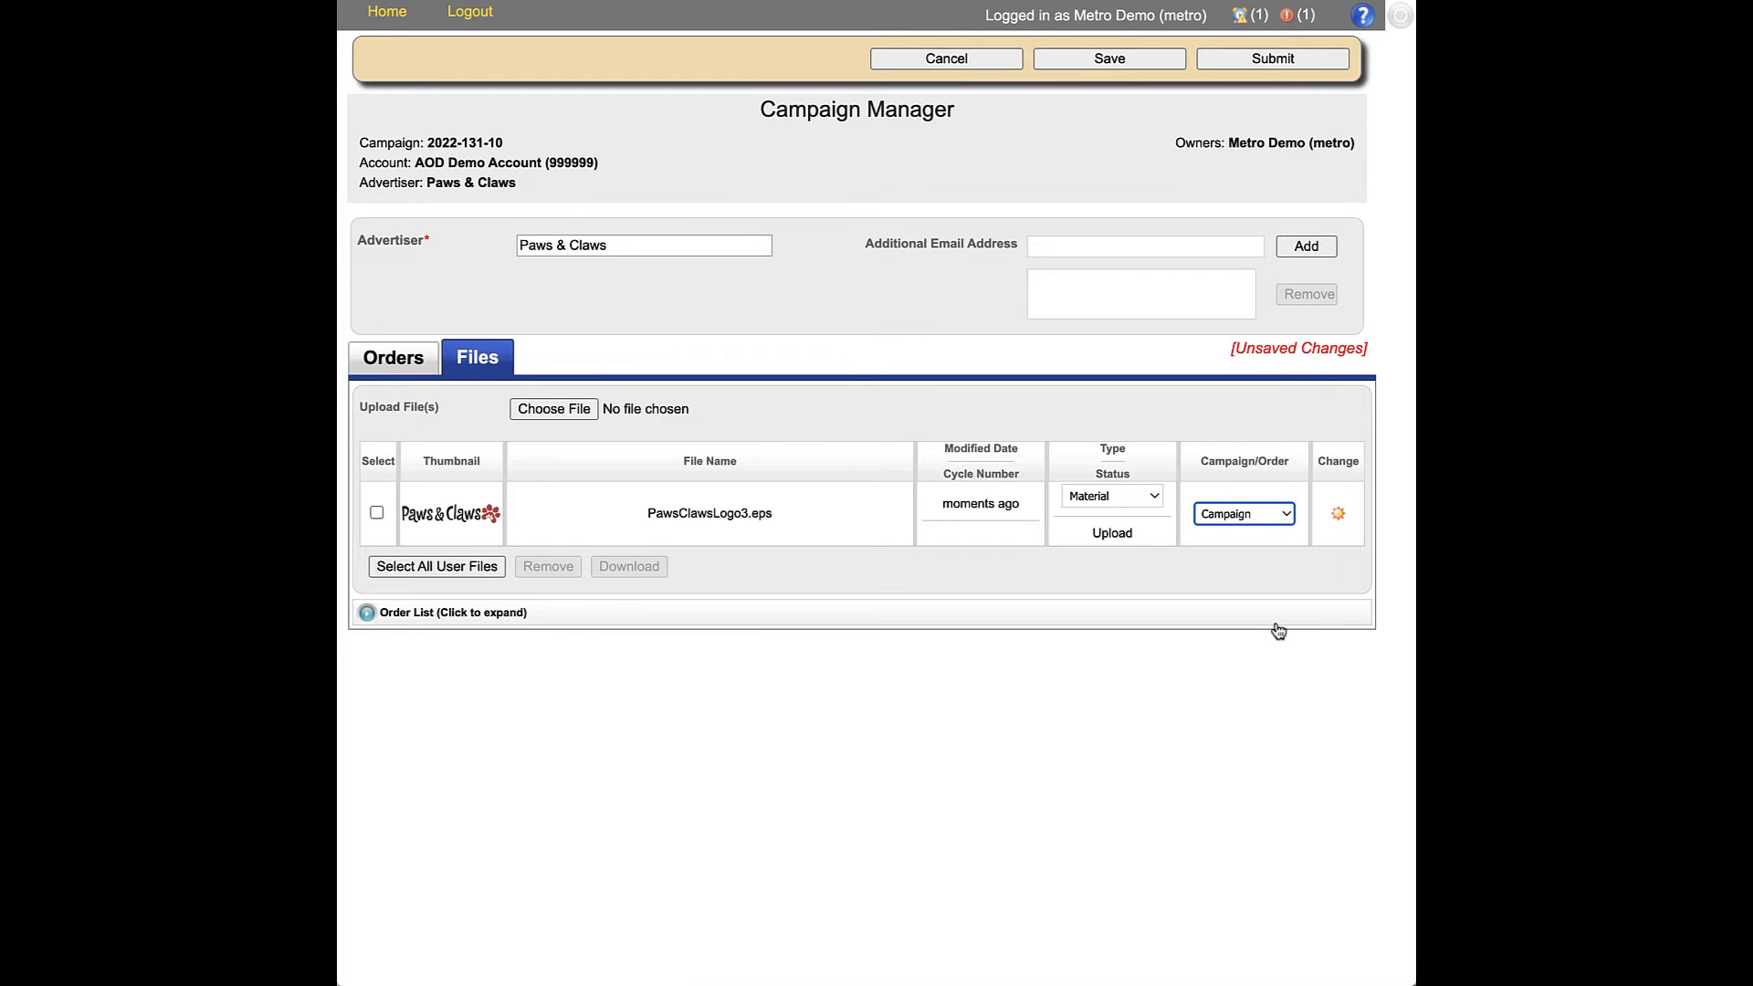
left_click(1288, 516)
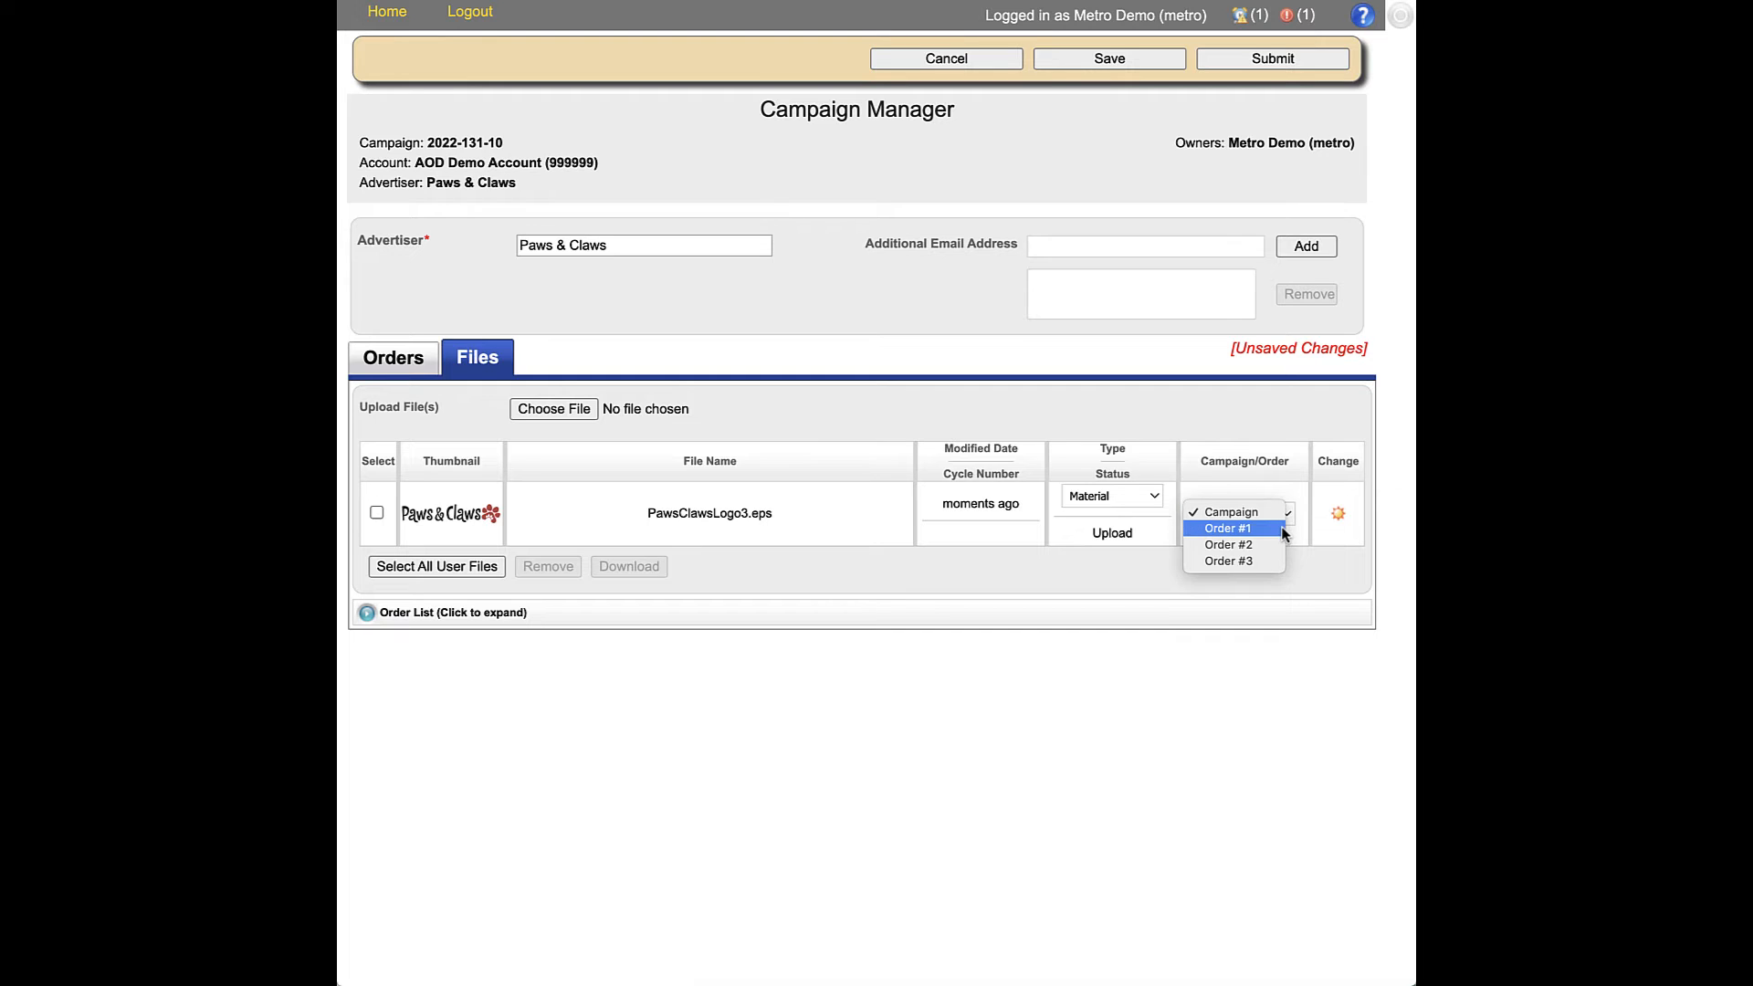
left_click(1253, 648)
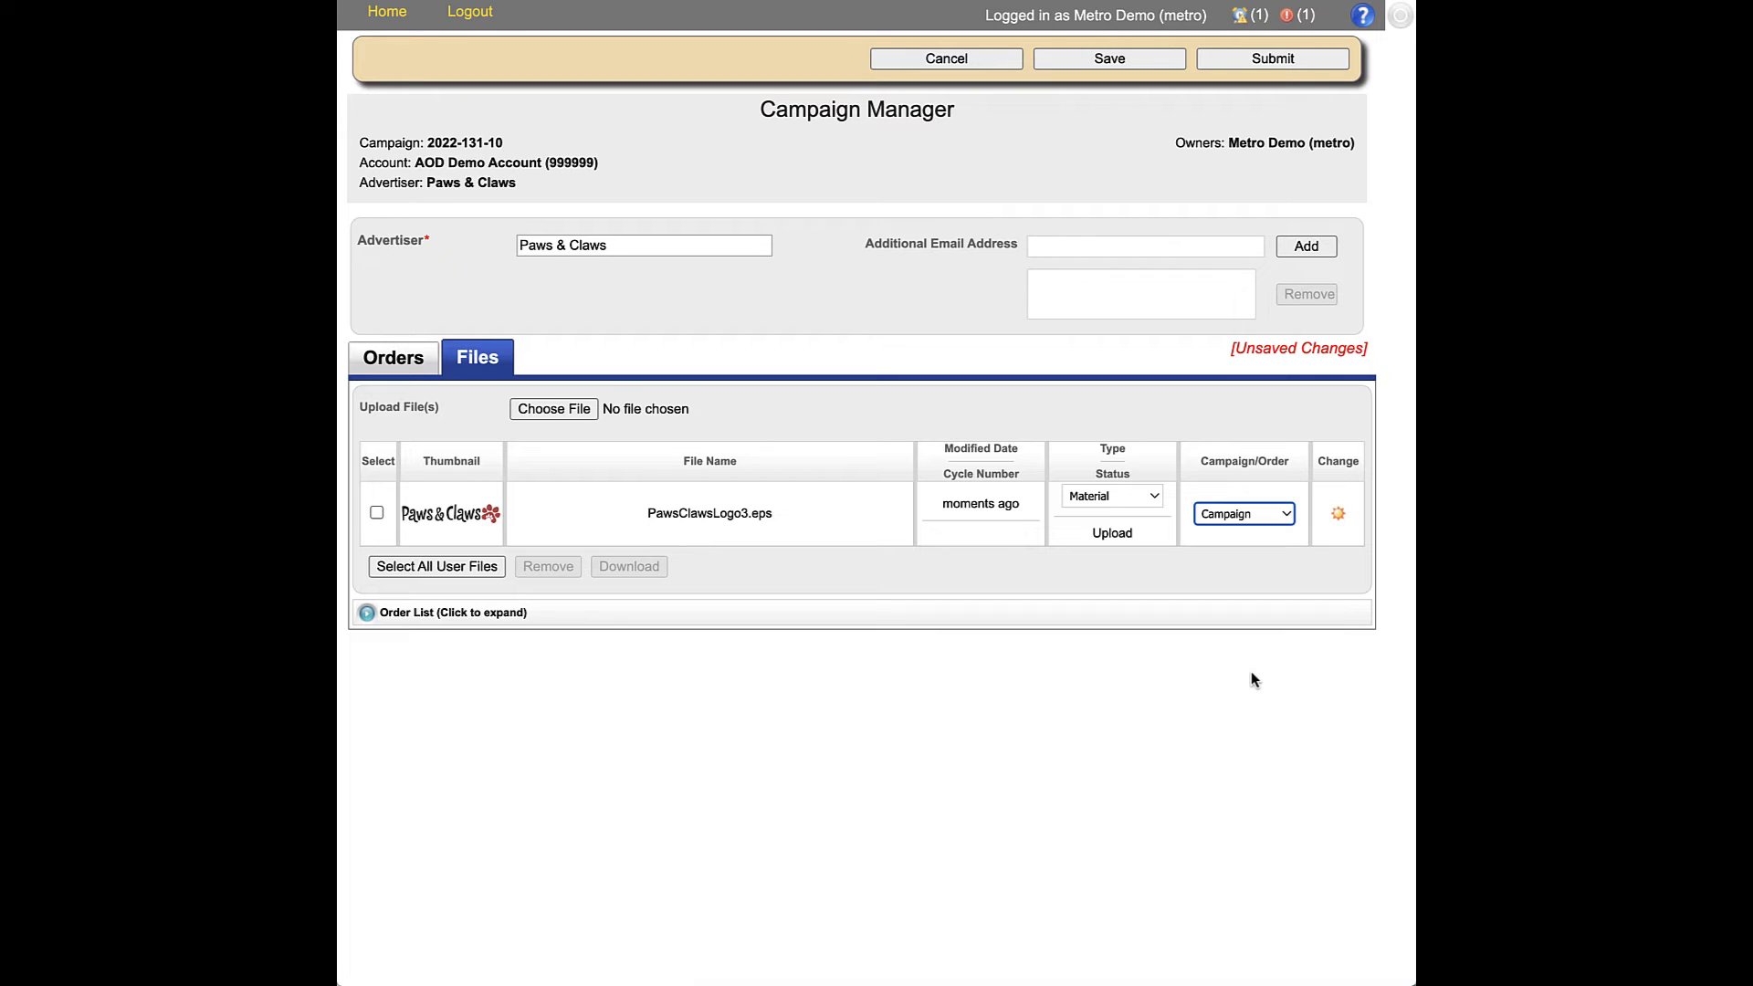
left_click(1251, 679)
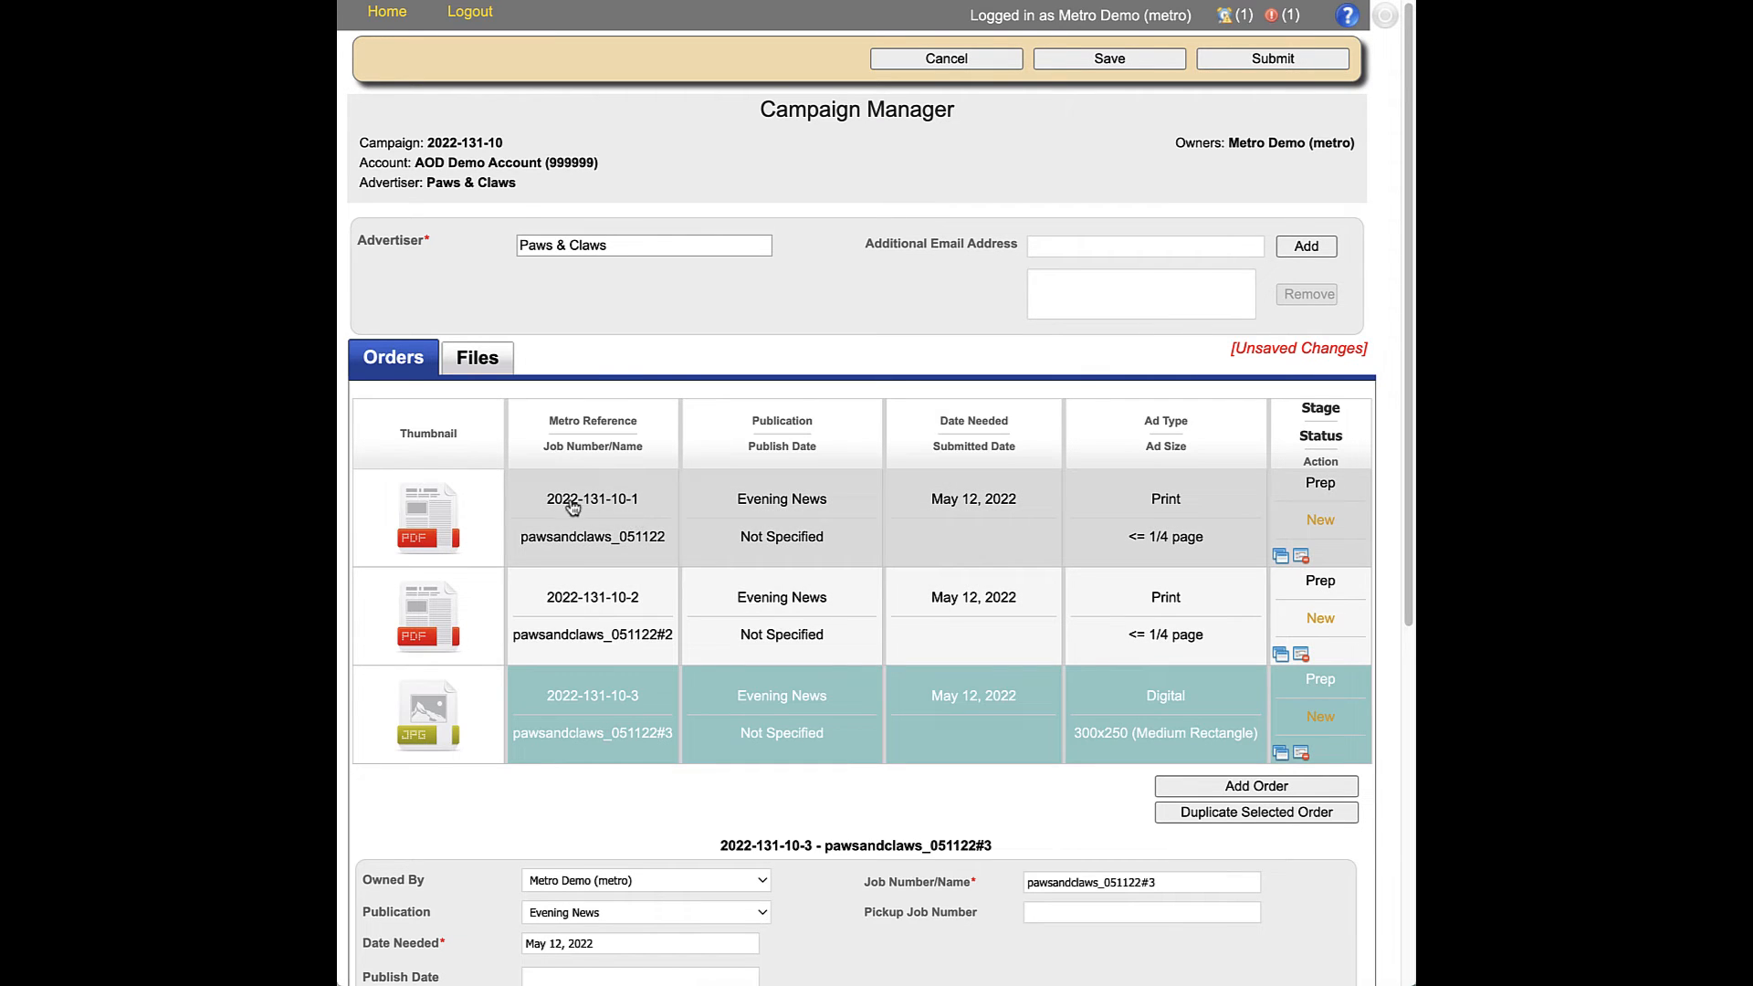
left_click_drag(547, 507, 631, 509)
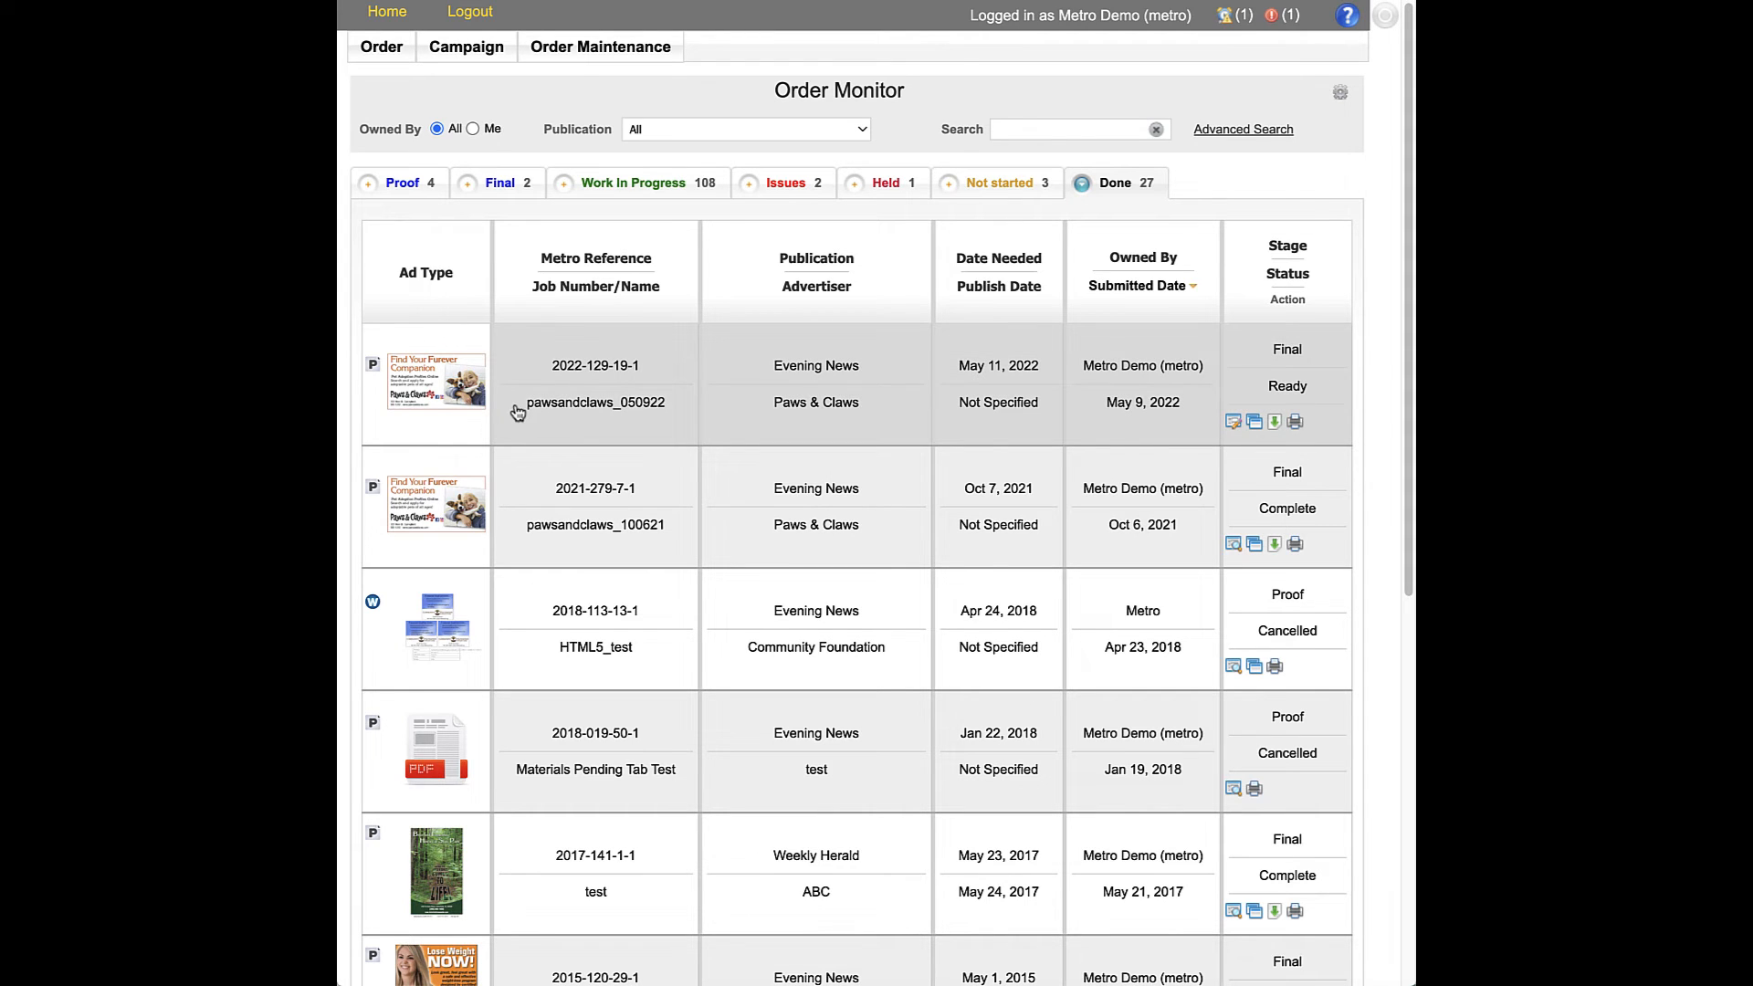
Step: Open the Paws & Claws order submitted May 9, 2022 and create a new campaign with it
left_click(1234, 424)
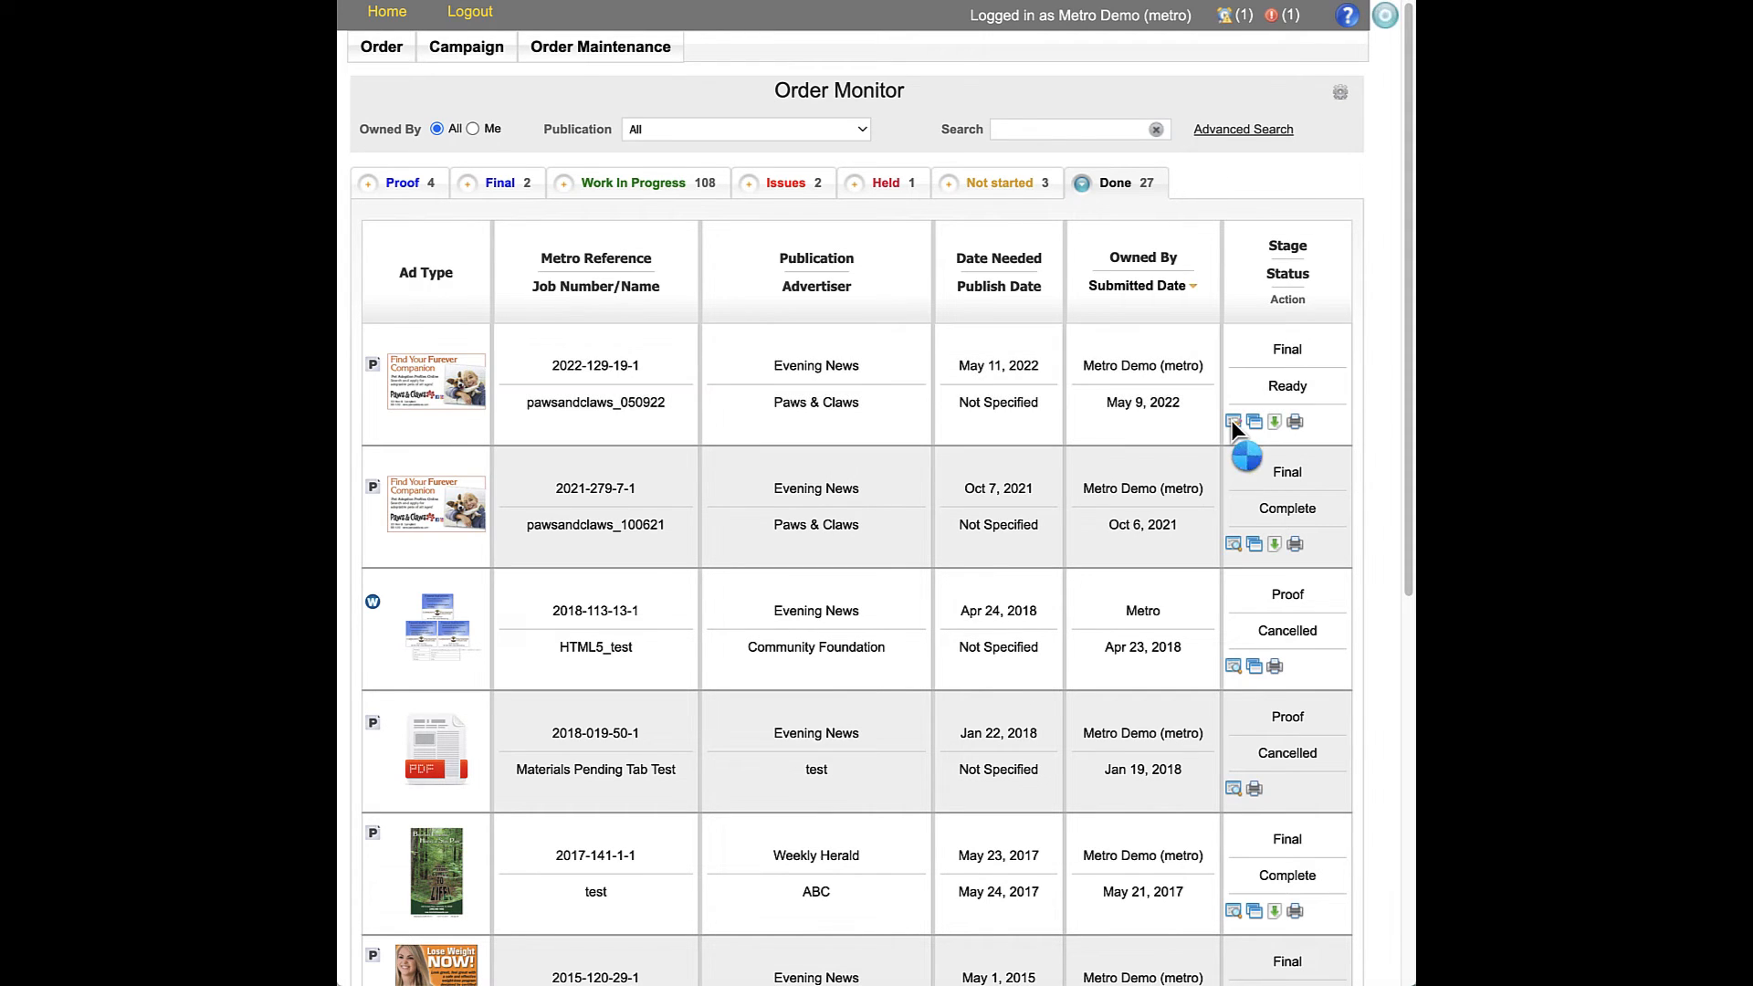
mouse_move(450, 64)
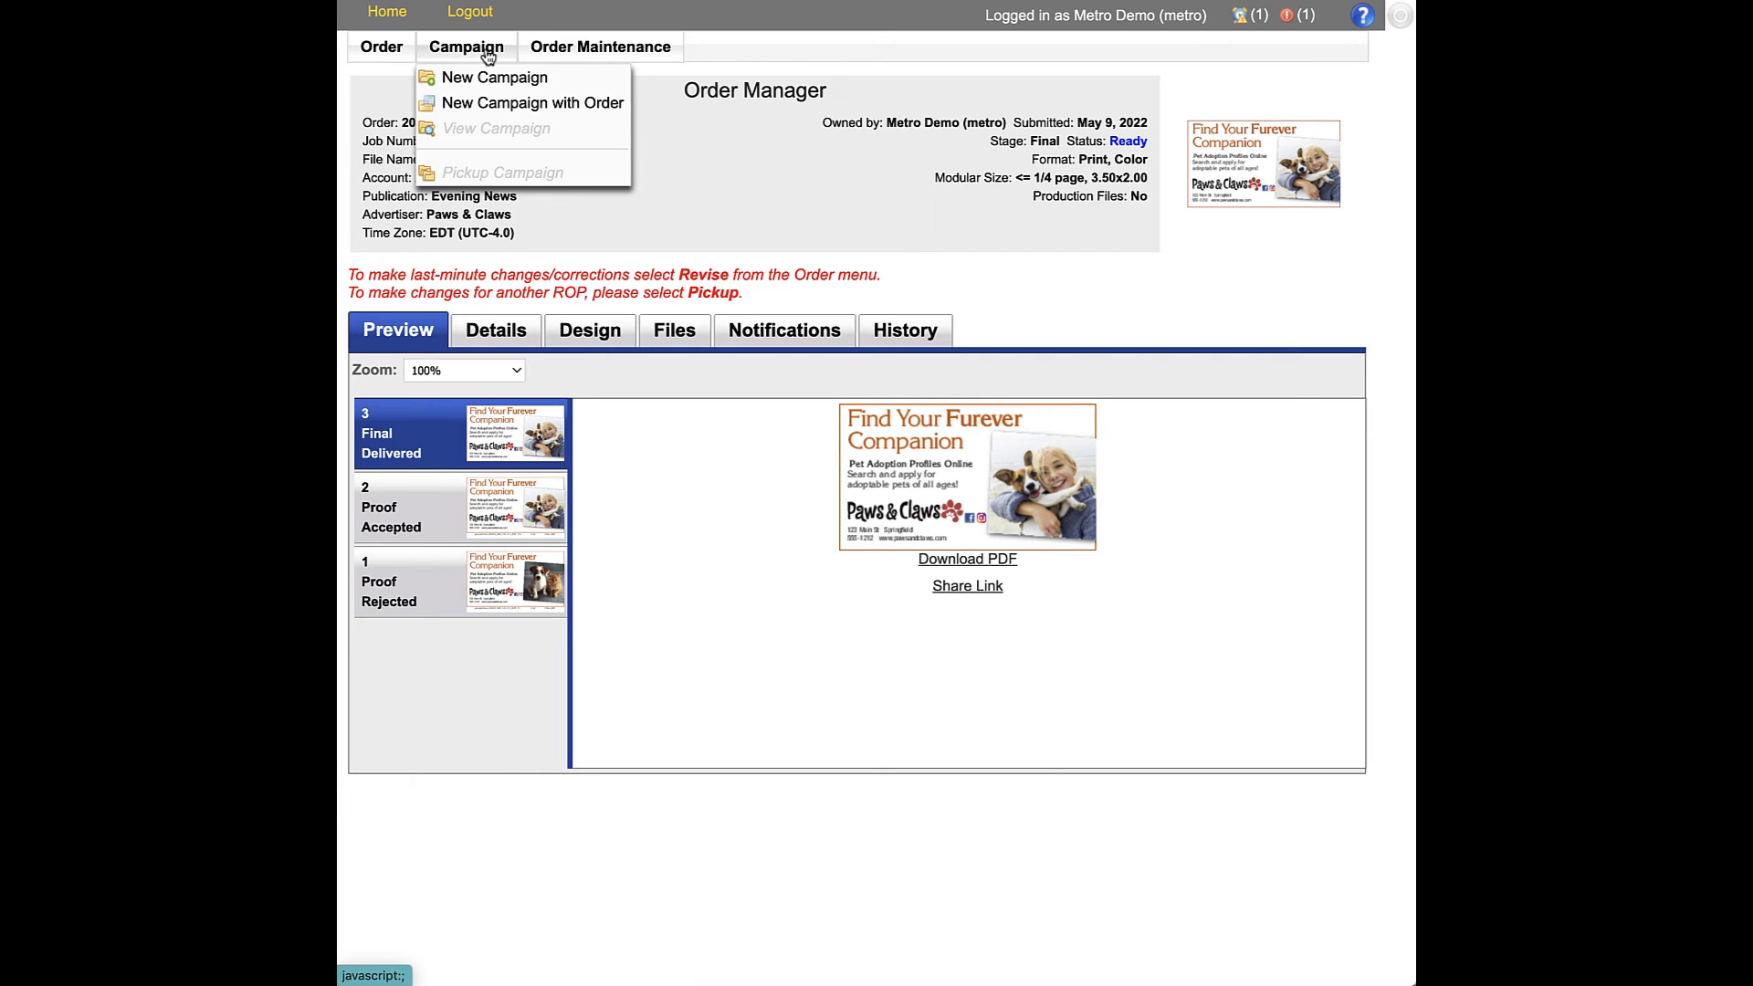
left_click(563, 104)
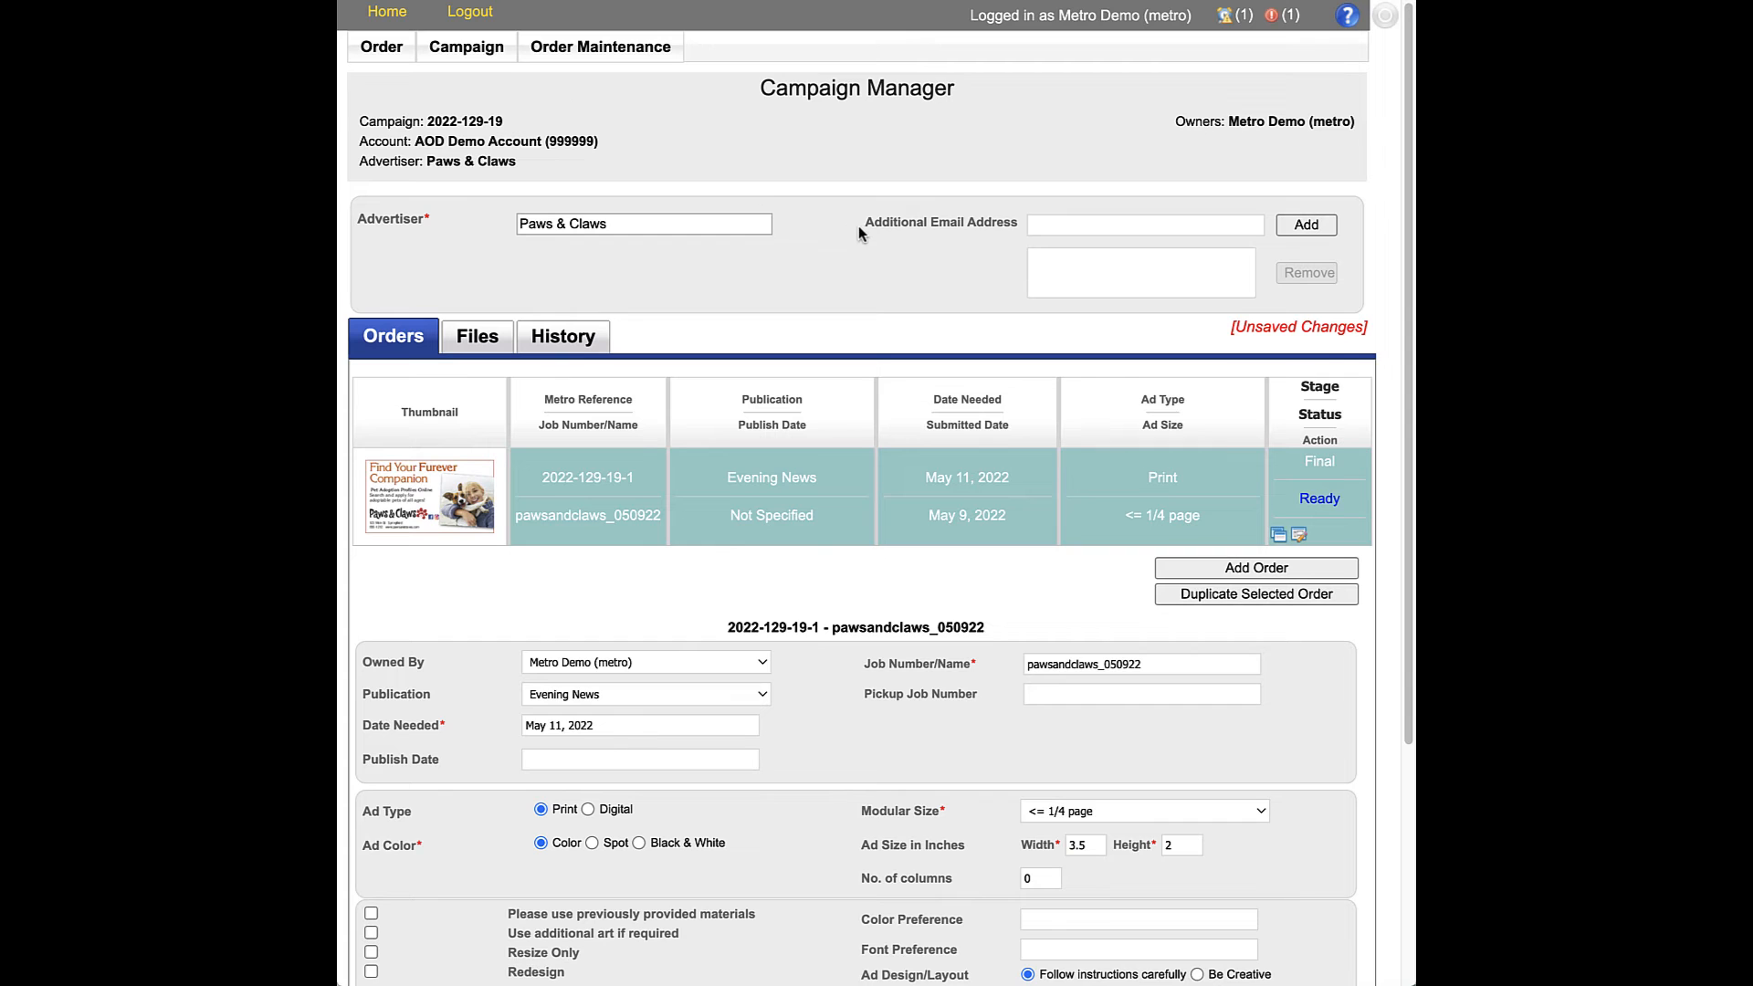
Step: Duplicate the finished Paws & Claws print order within its campaign
scroll(838, 251, "down", 3)
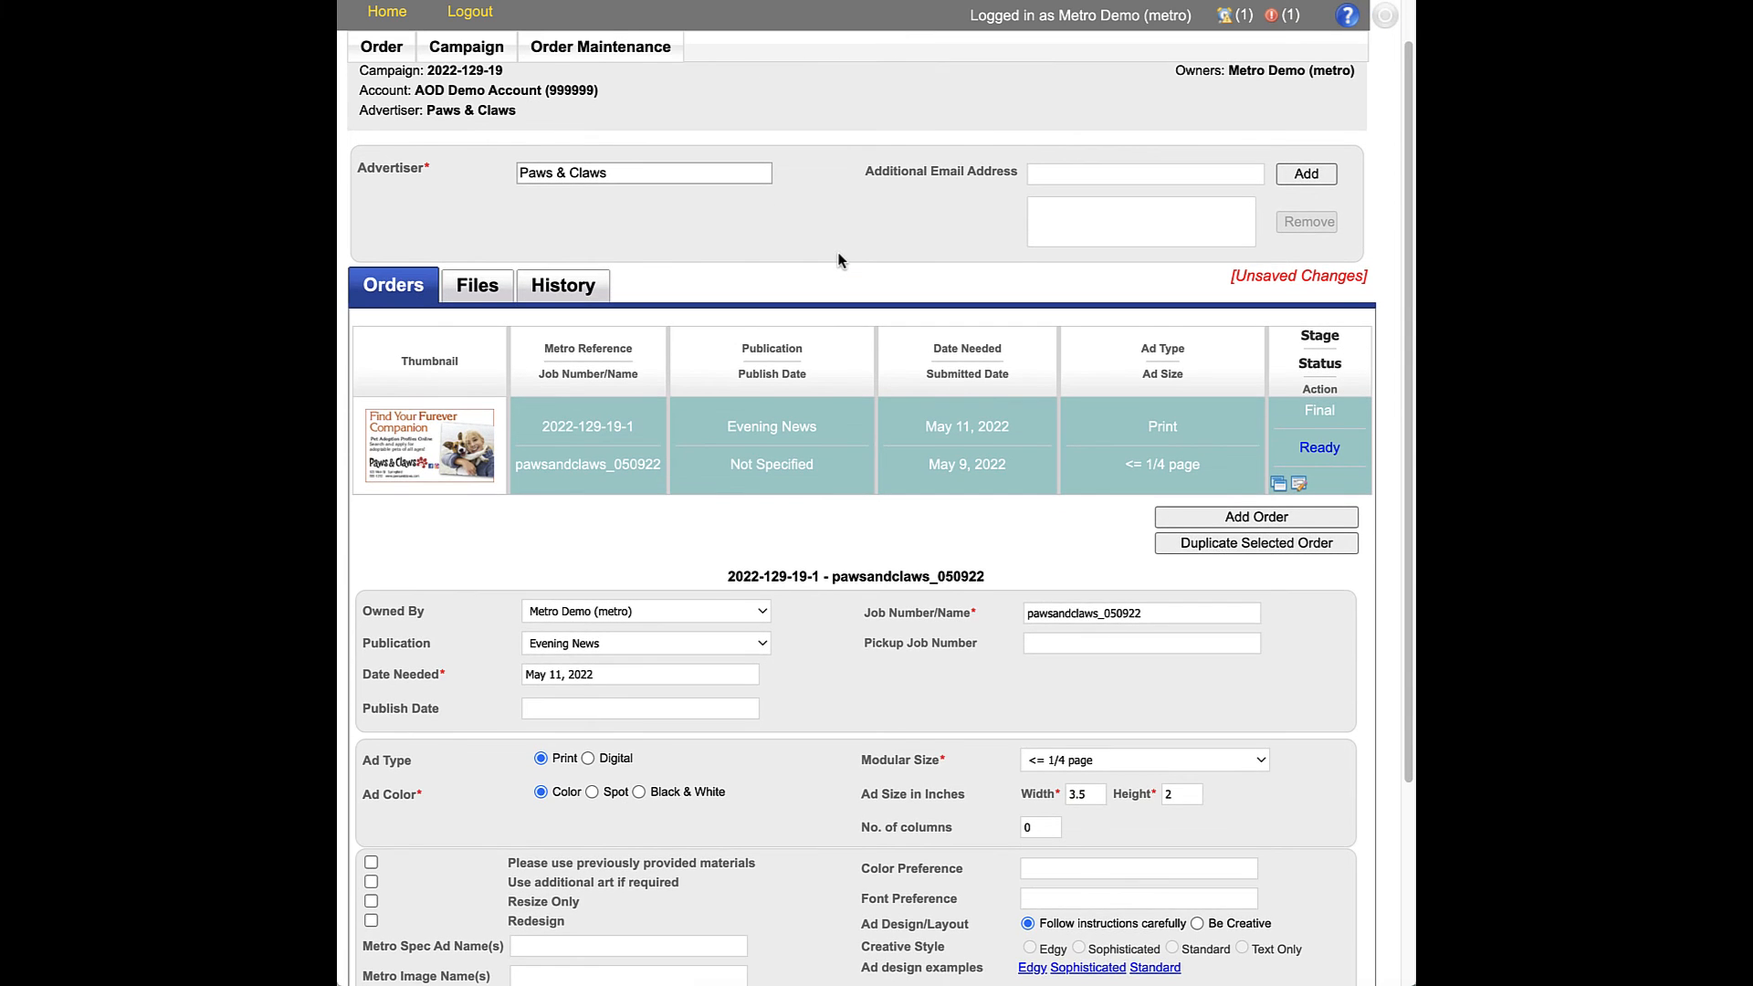
scroll(838, 260, "down", 1)
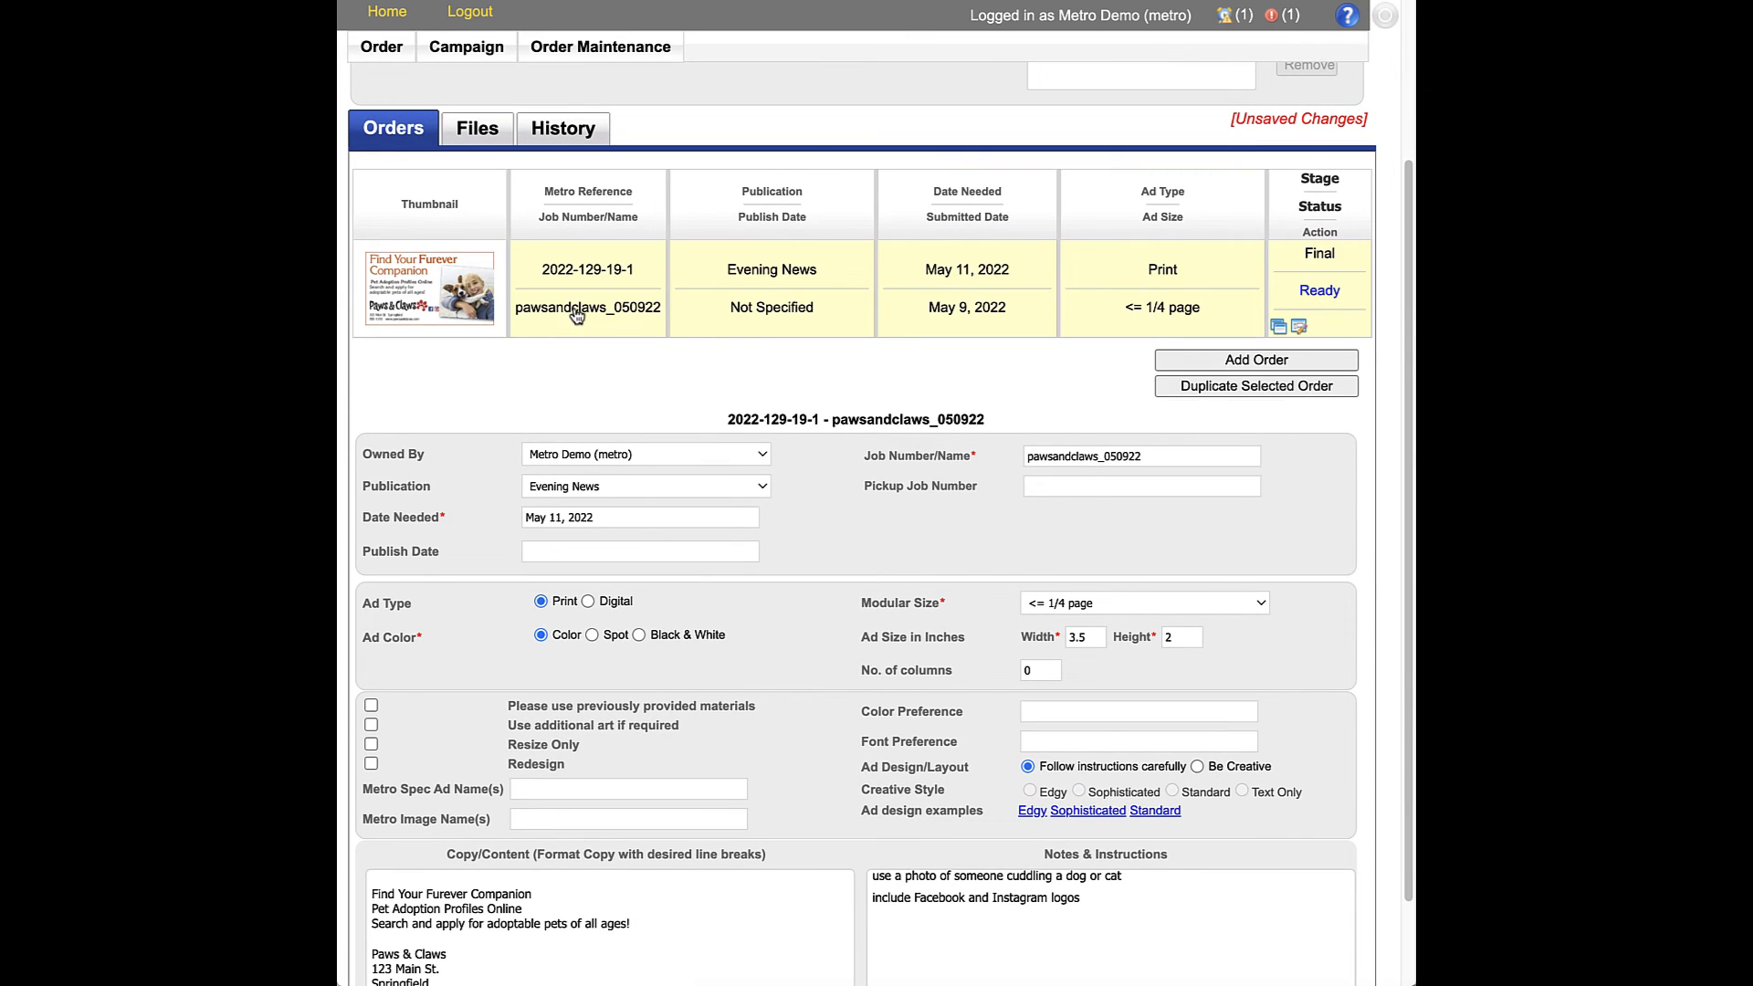
left_click(1315, 387)
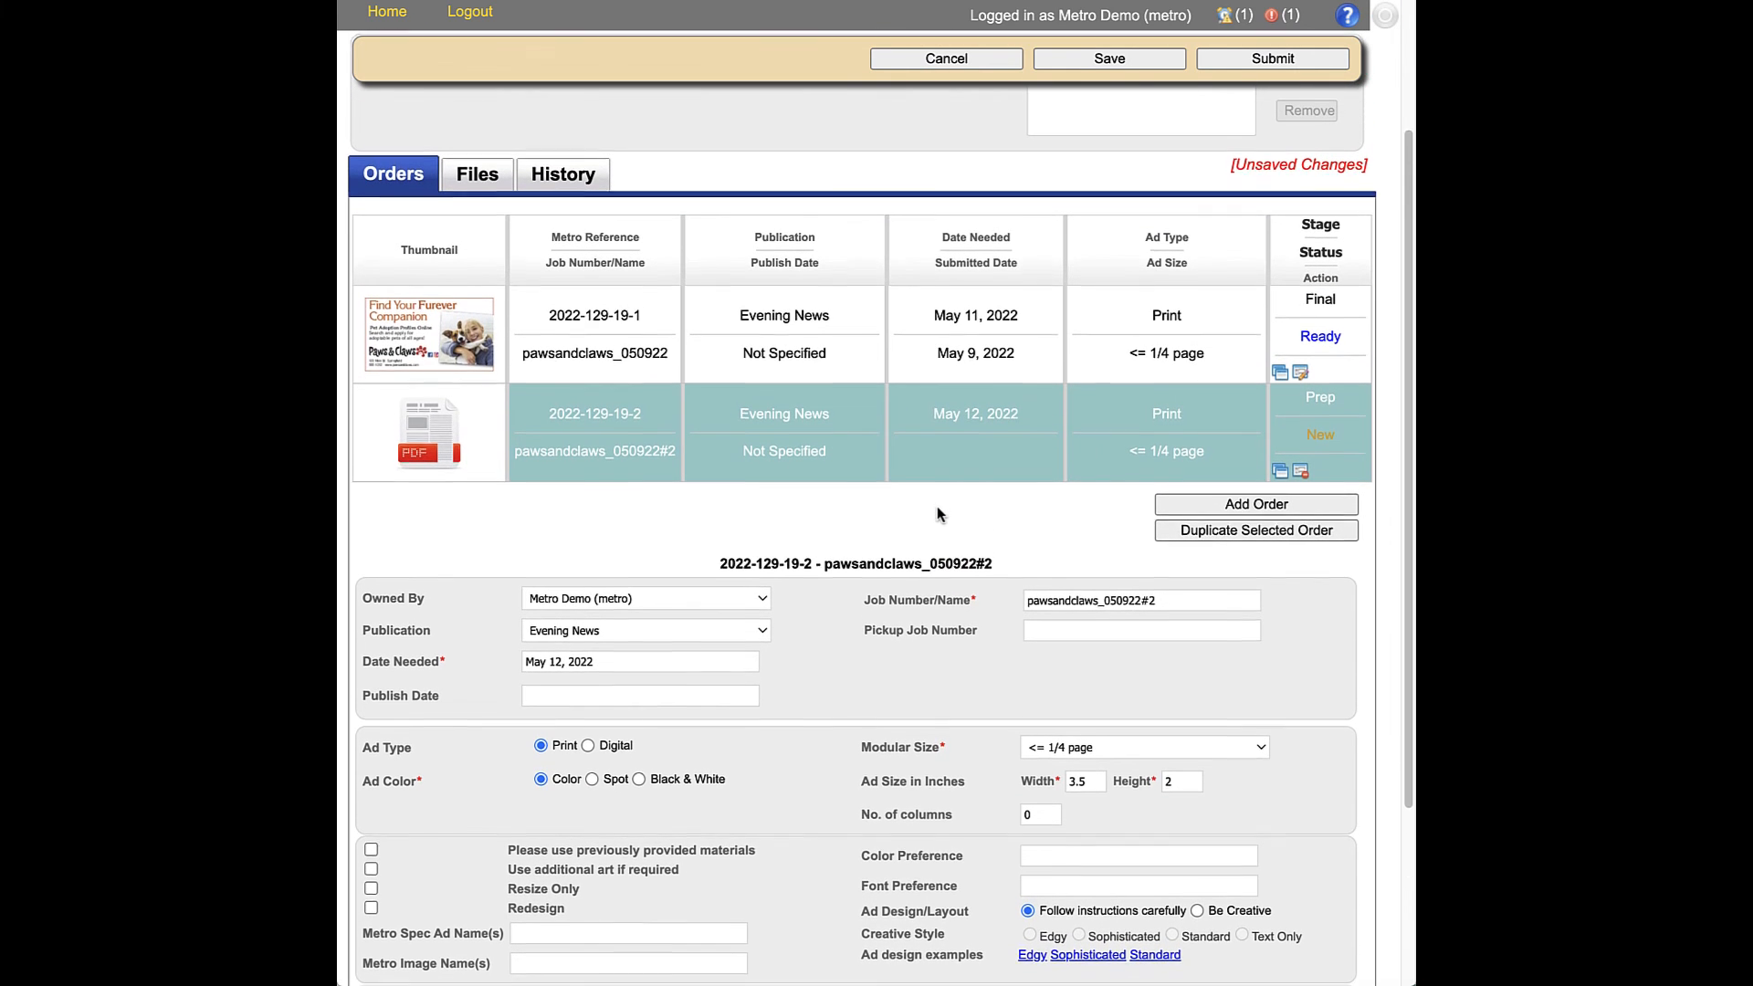
scroll(937, 511, "up", 1)
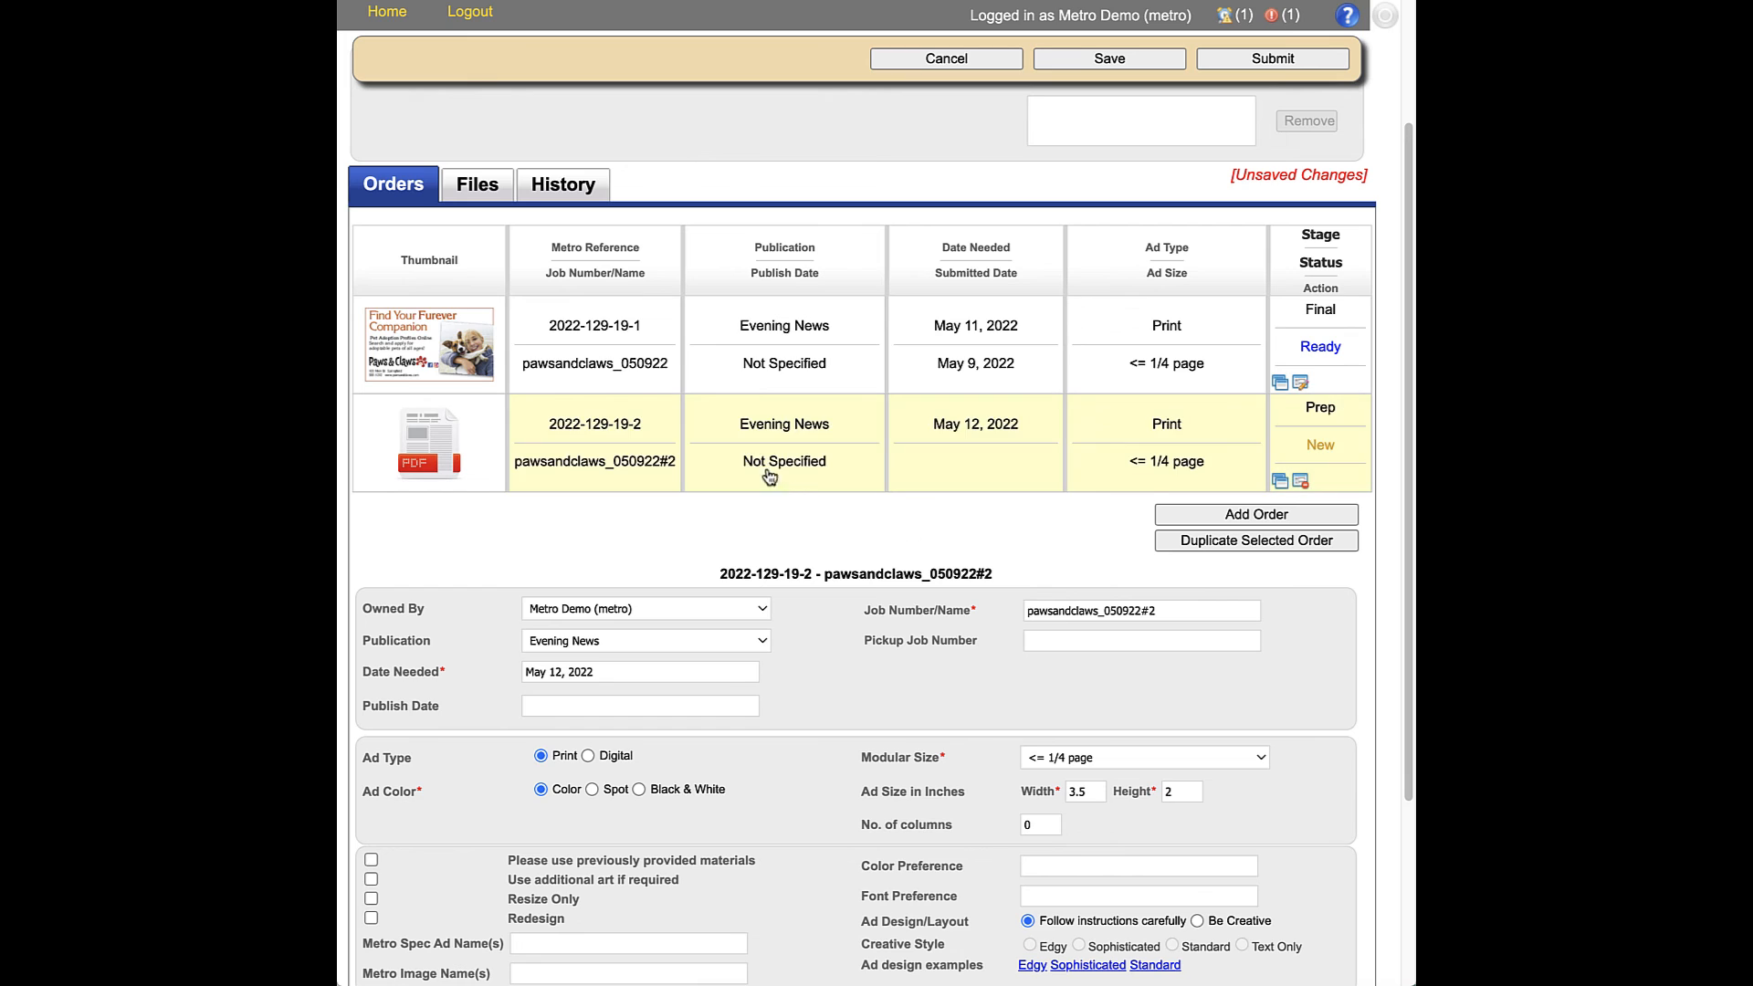
Step: Select the original finished order and review its settings, copy and notes
mouse_move(642, 329)
left_mouse_down()
mouse_move(546, 330)
mouse_move(646, 337)
left_mouse_up()
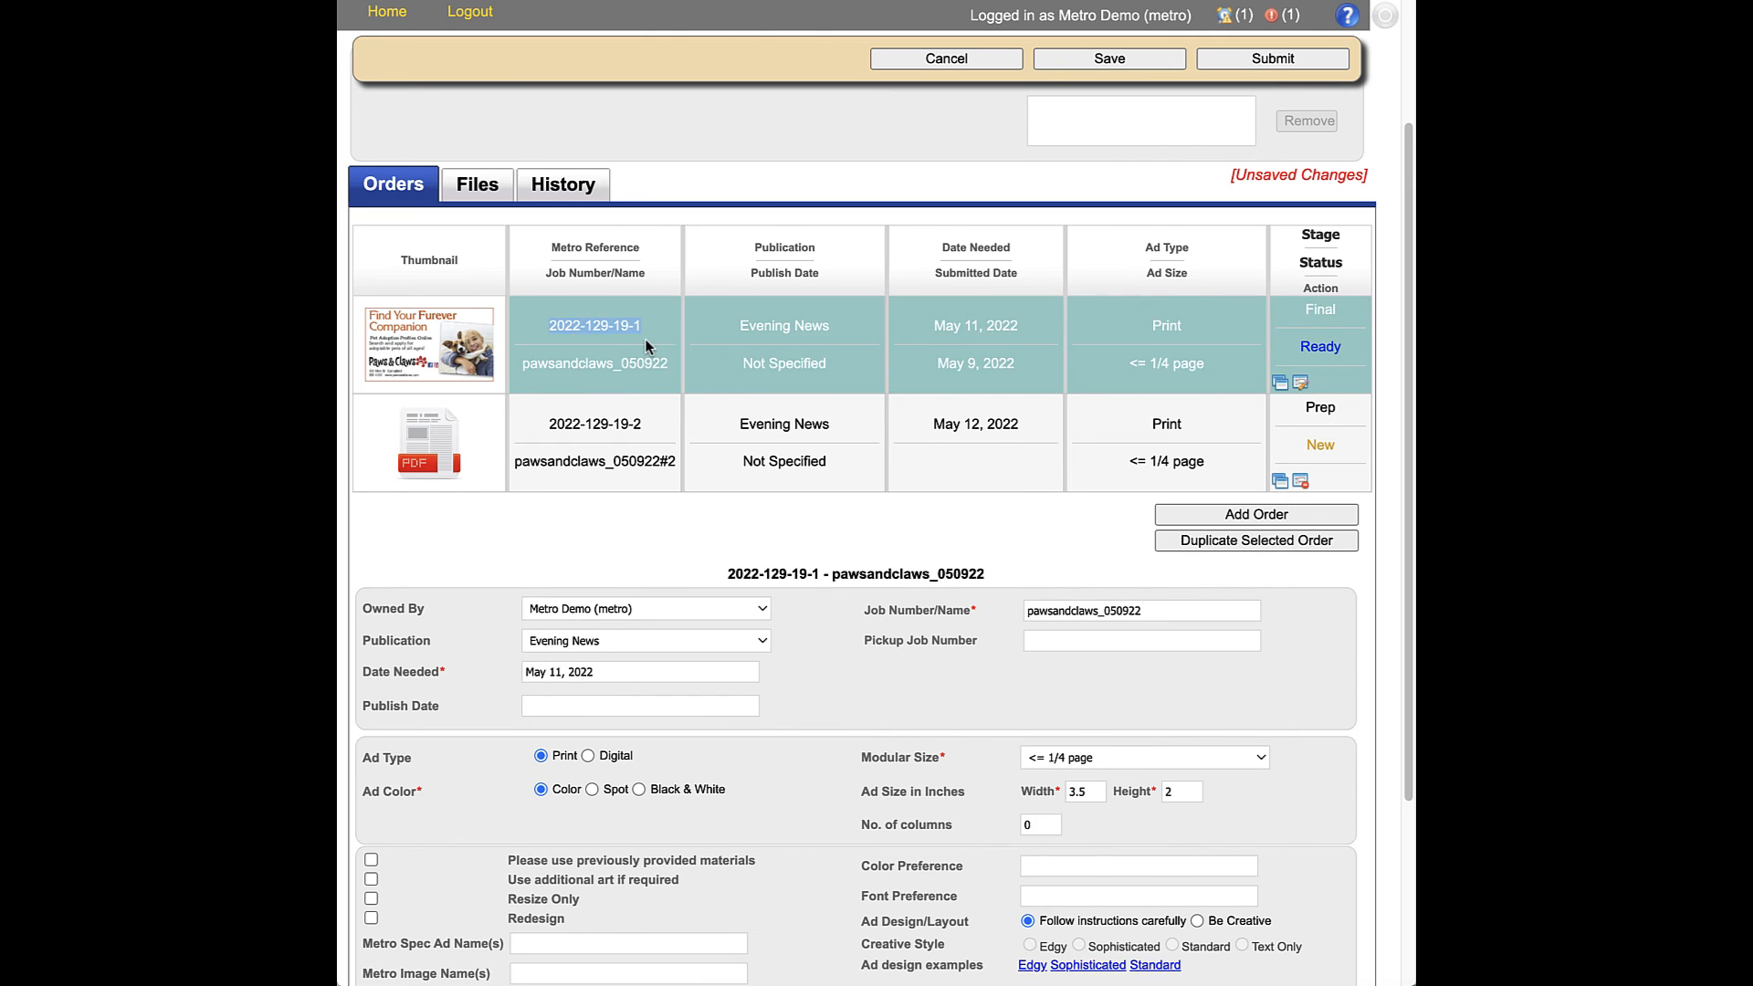
scroll(813, 743, "down", 3)
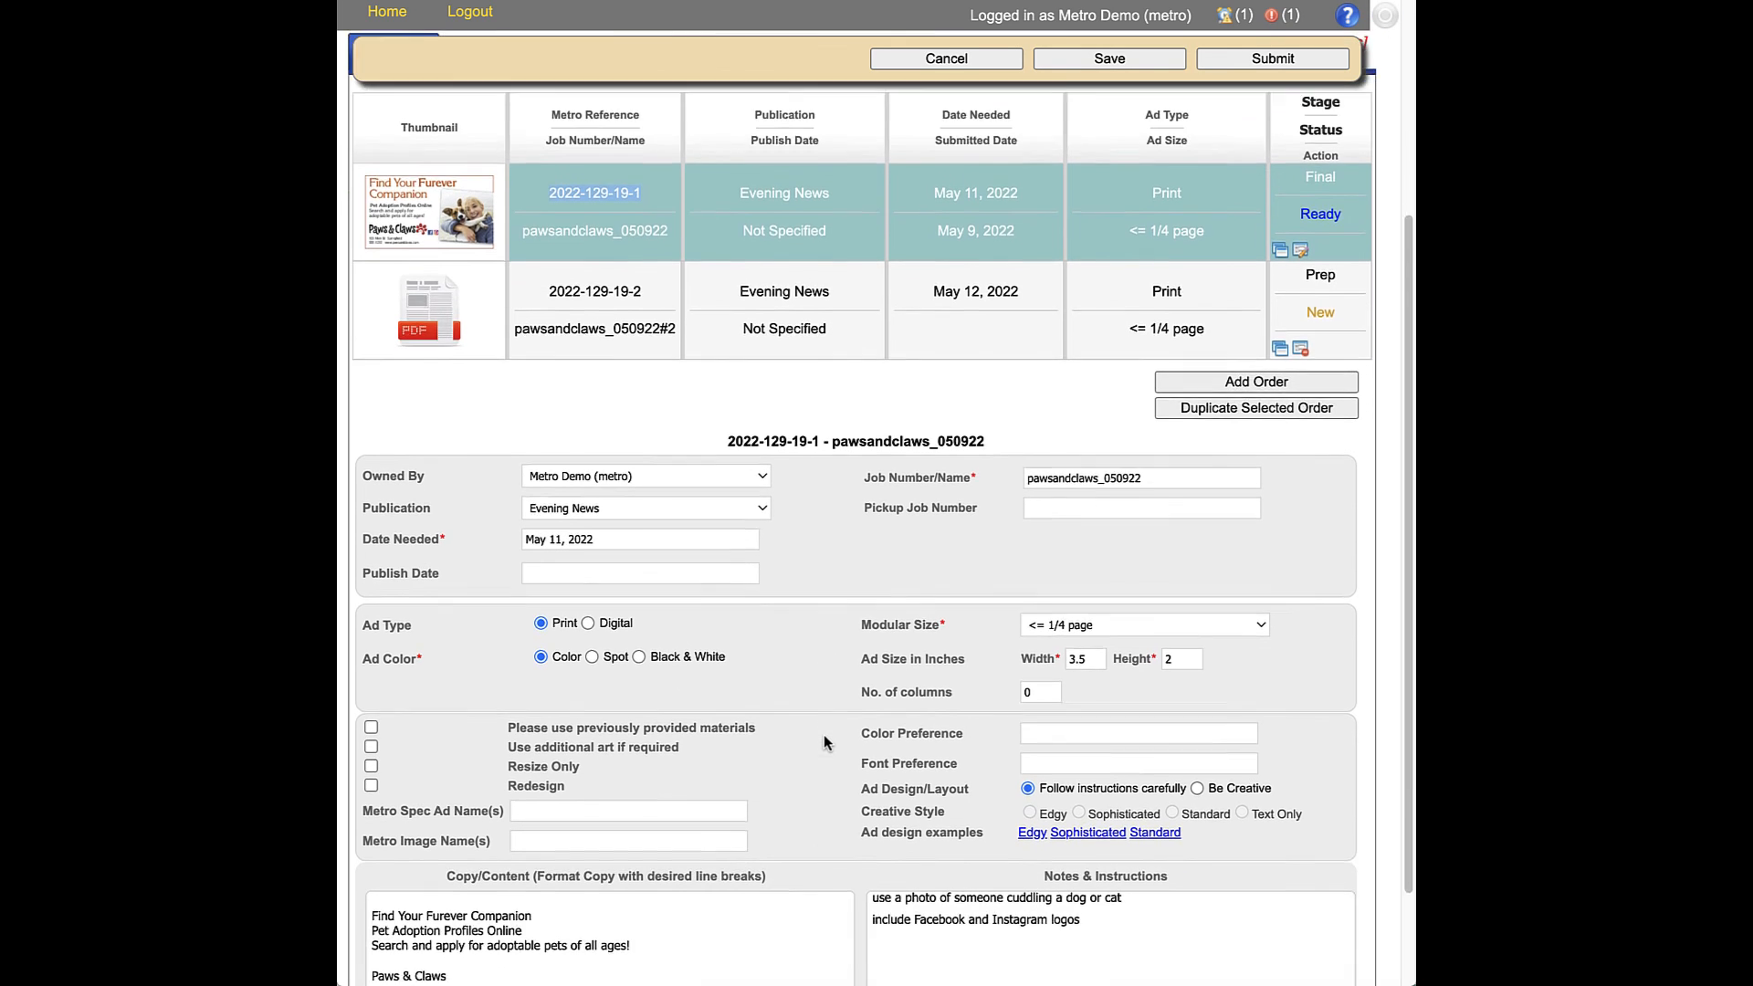
scroll(813, 743, "up", 4)
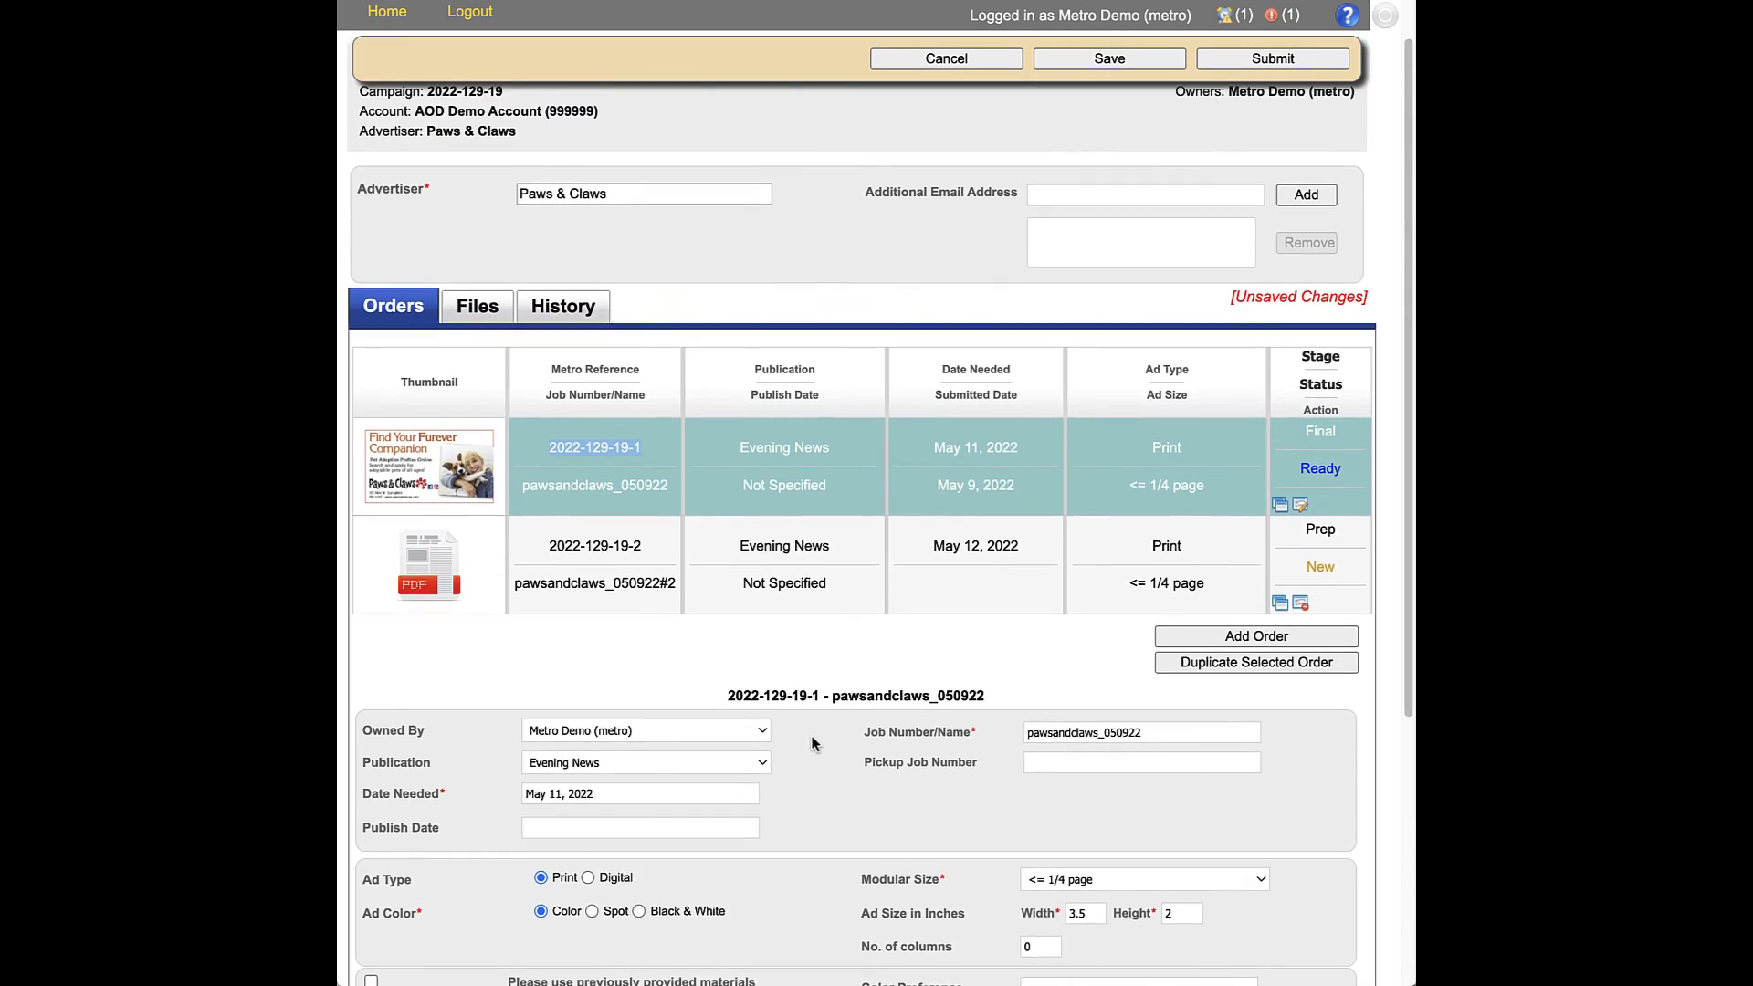